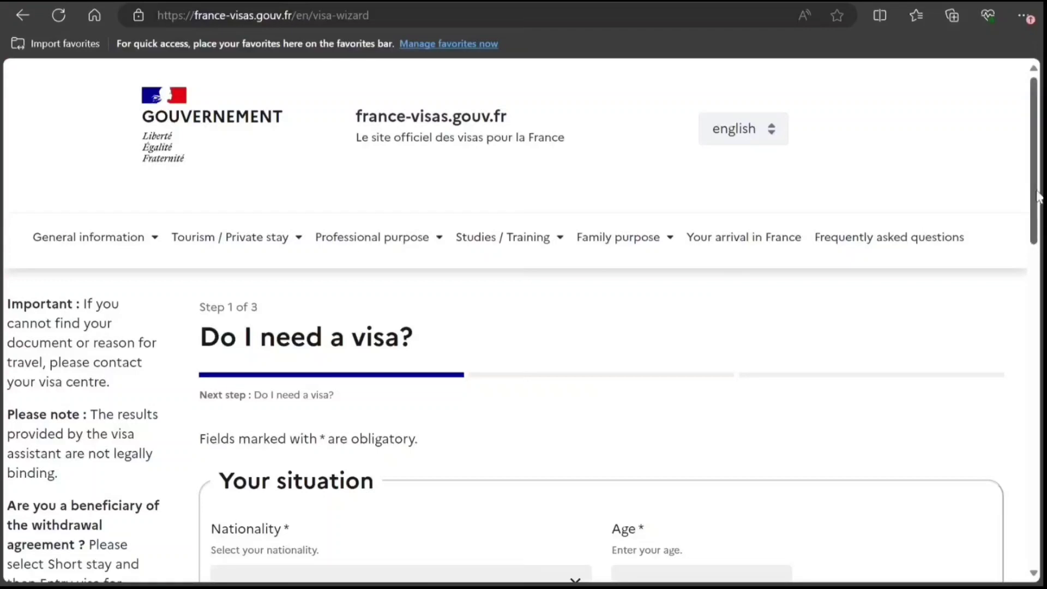
Answer the first wizard questions: Indian nationality, age 32, application submitted in India.
scroll(1038, 196, down, 5)
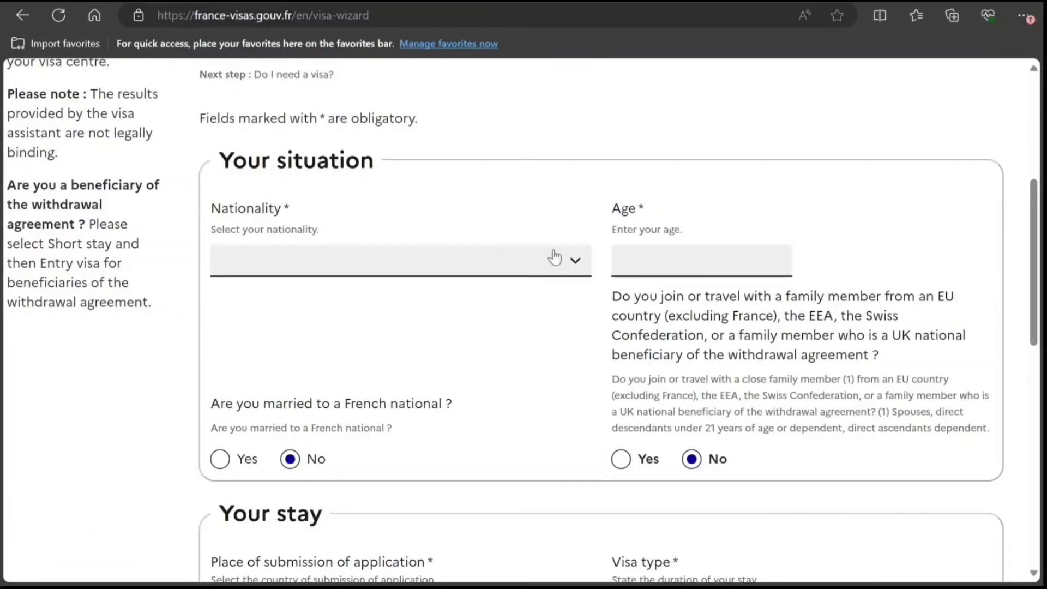
click(540, 267)
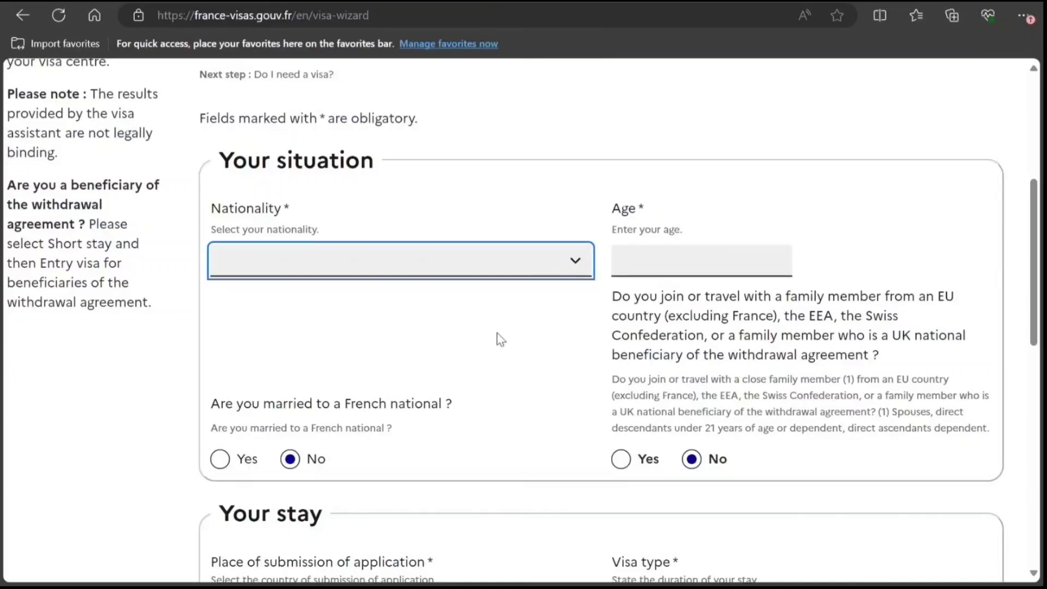
text(in)
click(672, 269)
text(32)
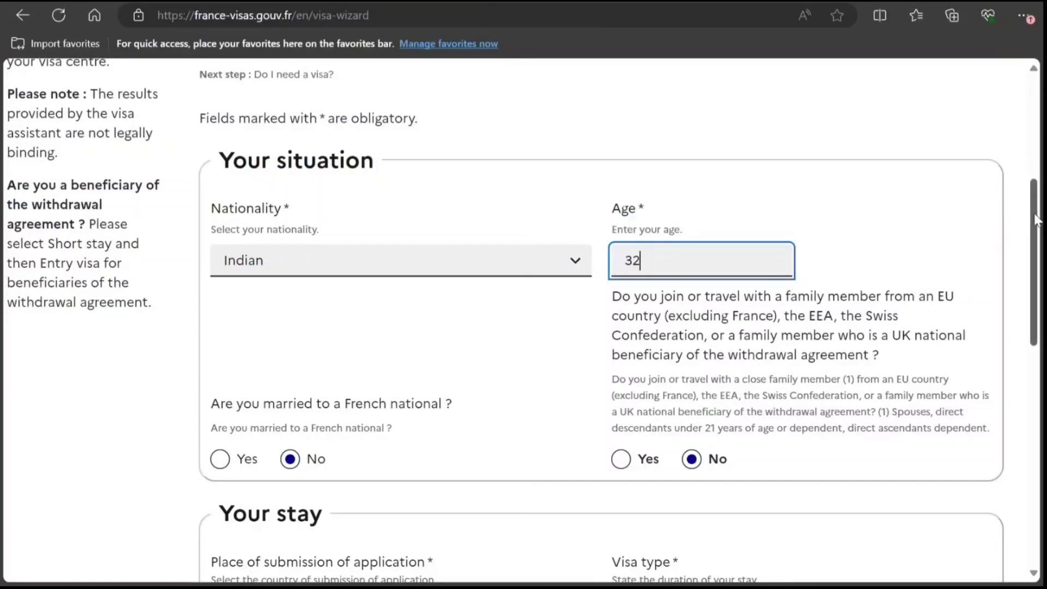
drag(1036, 220, 1036, 305)
scroll(577, 250, down, 1)
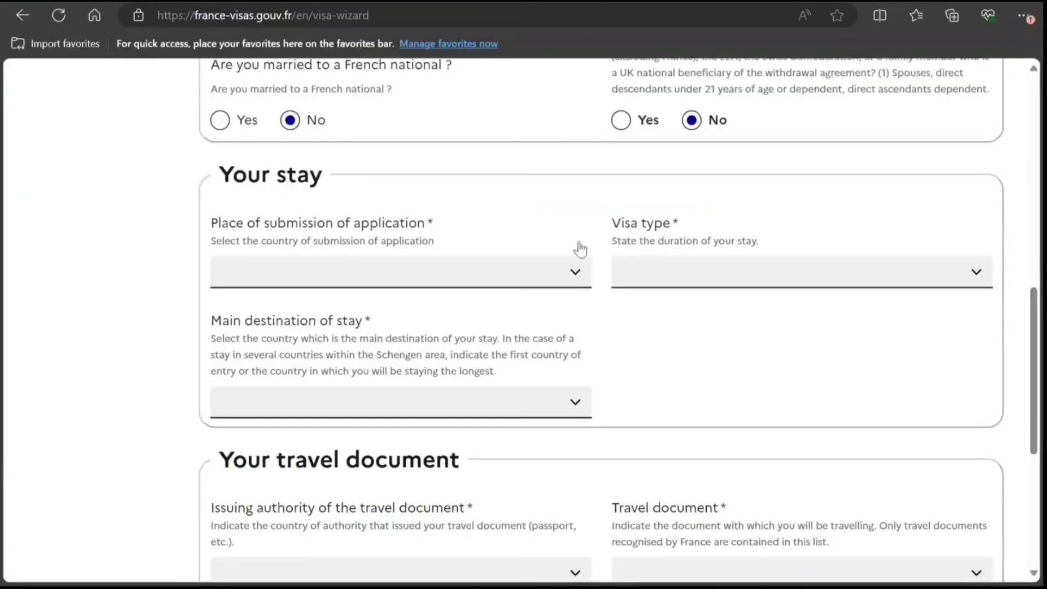
click(508, 275)
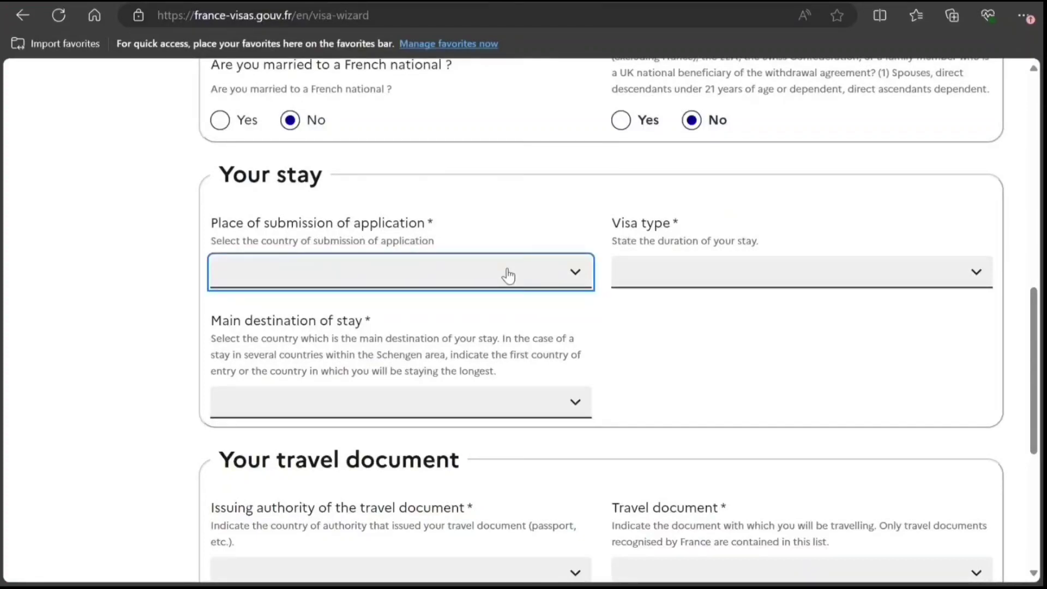
key(i)
Choose a Short-stay (≤ 90 days) visa to French Guiana on an Ordinary passport, then search.
click(639, 289)
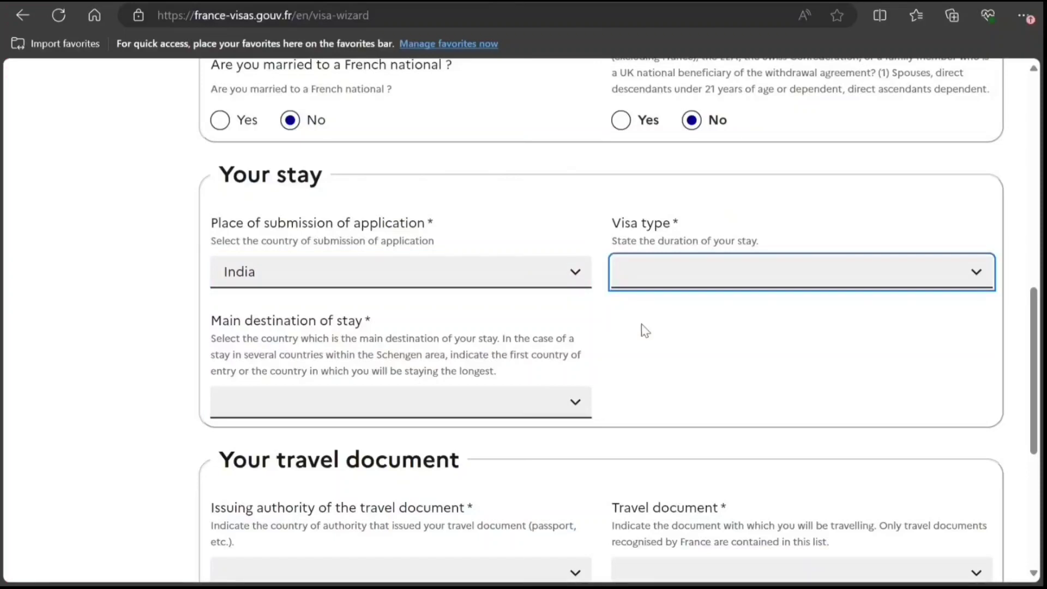
click(644, 329)
click(472, 431)
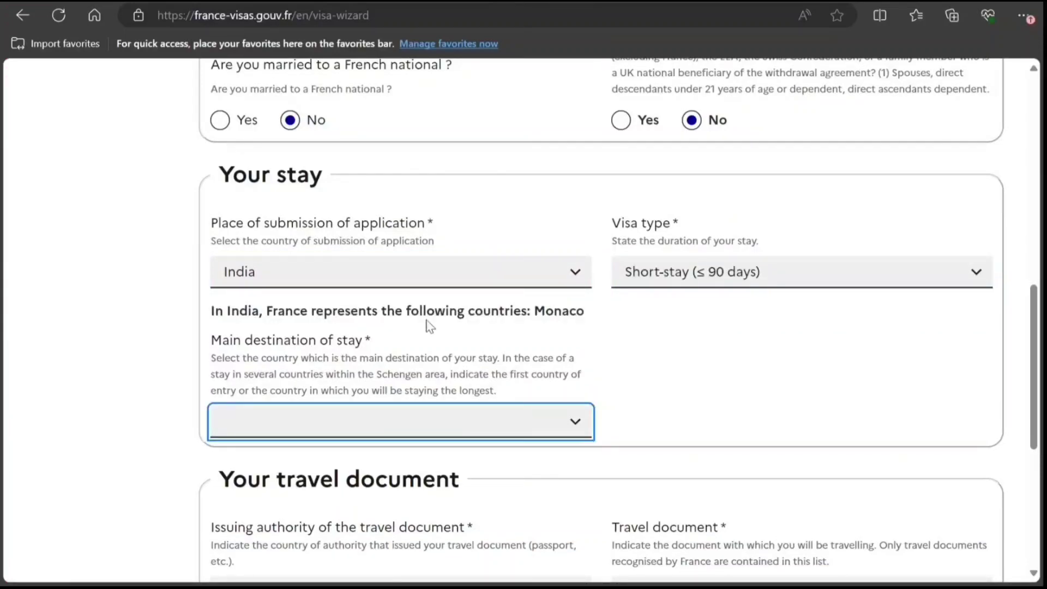
click(367, 203)
key(Down)
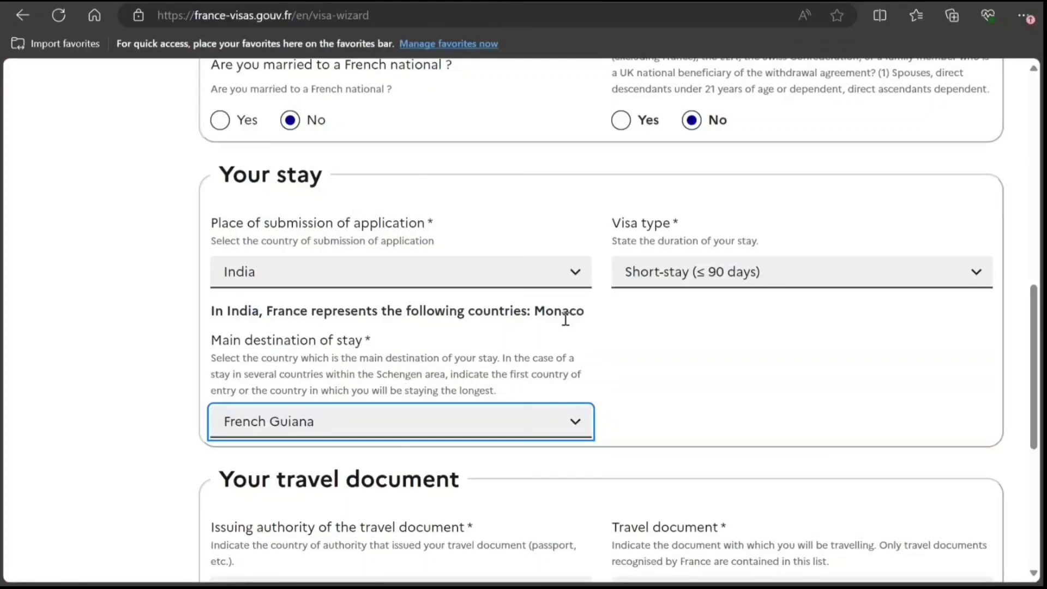
scroll(1036, 312, down, 5)
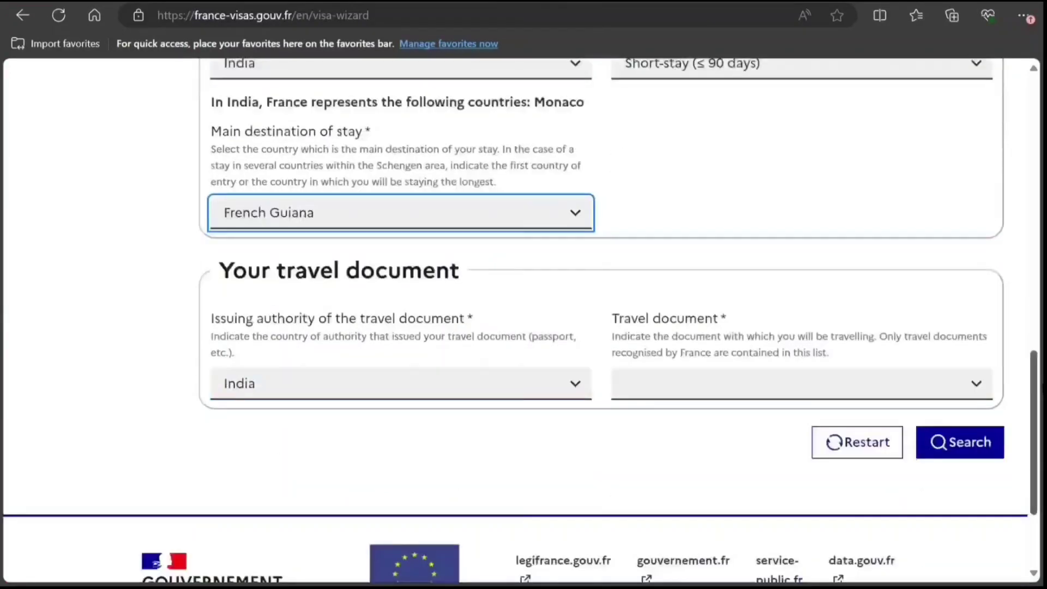
click(757, 306)
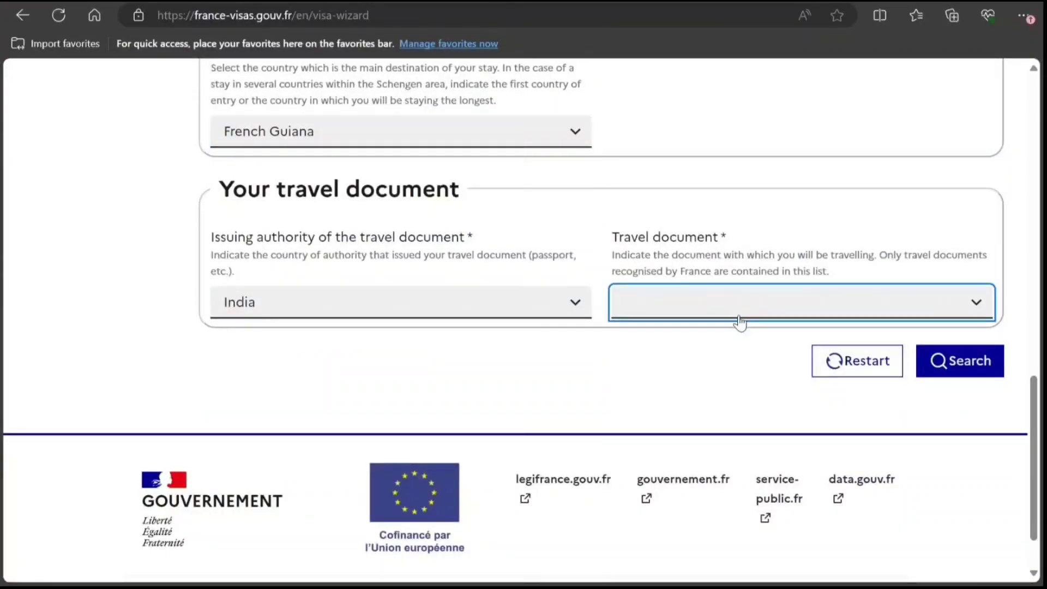
click(715, 358)
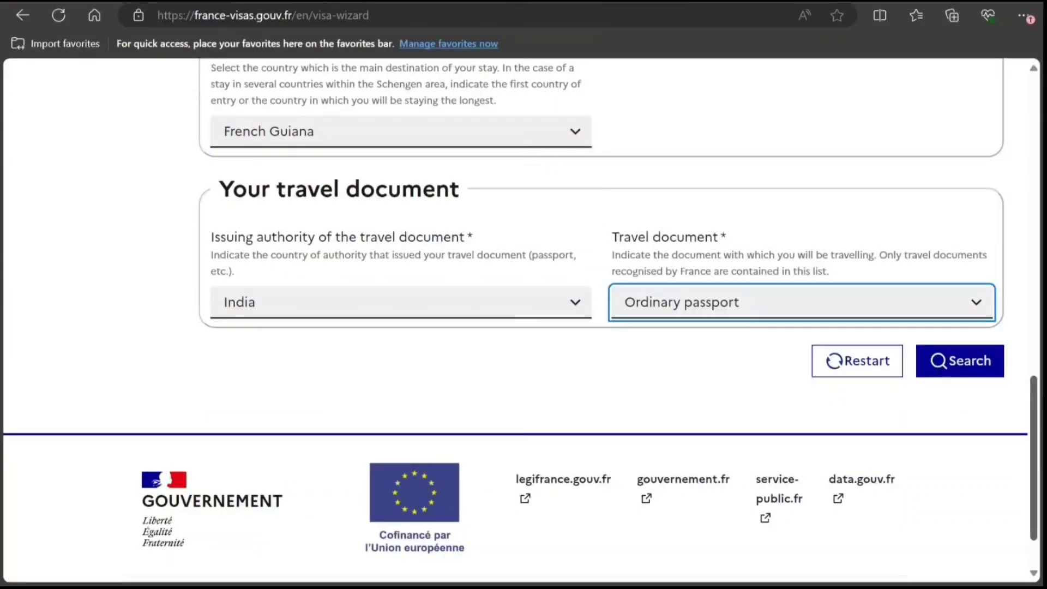
scroll(982, 401, down, 2)
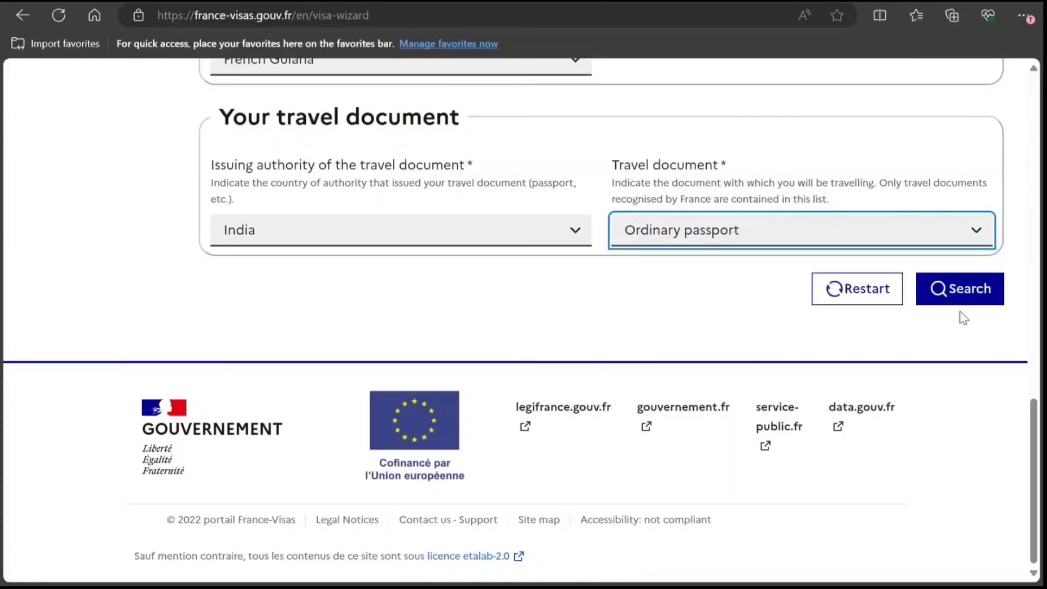
click(958, 294)
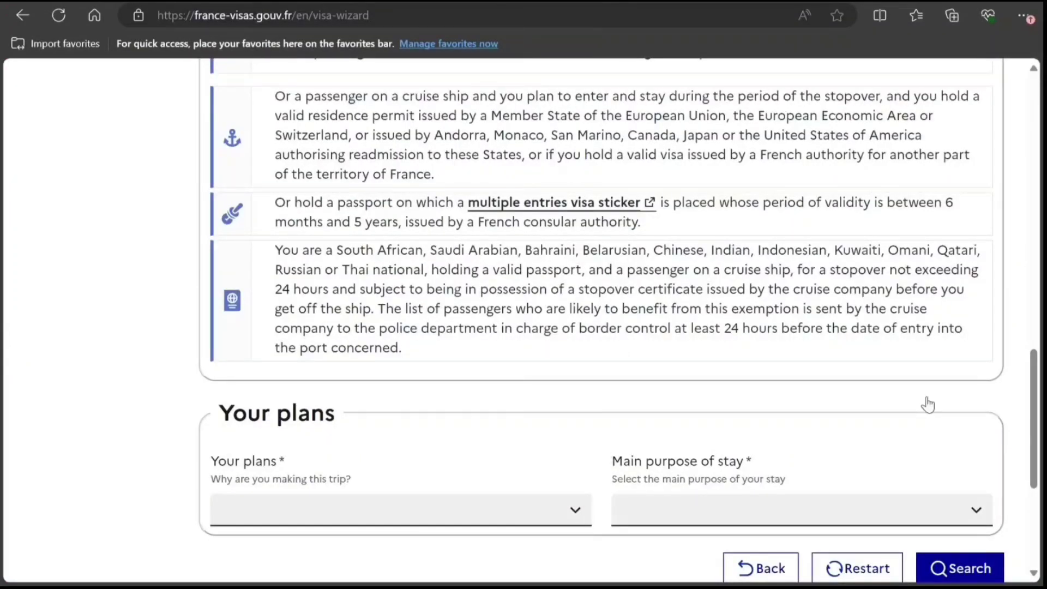
Set Your plans to Tourism and main purpose to Tourism / Private visit, then search again.
drag(1036, 392, 1035, 462)
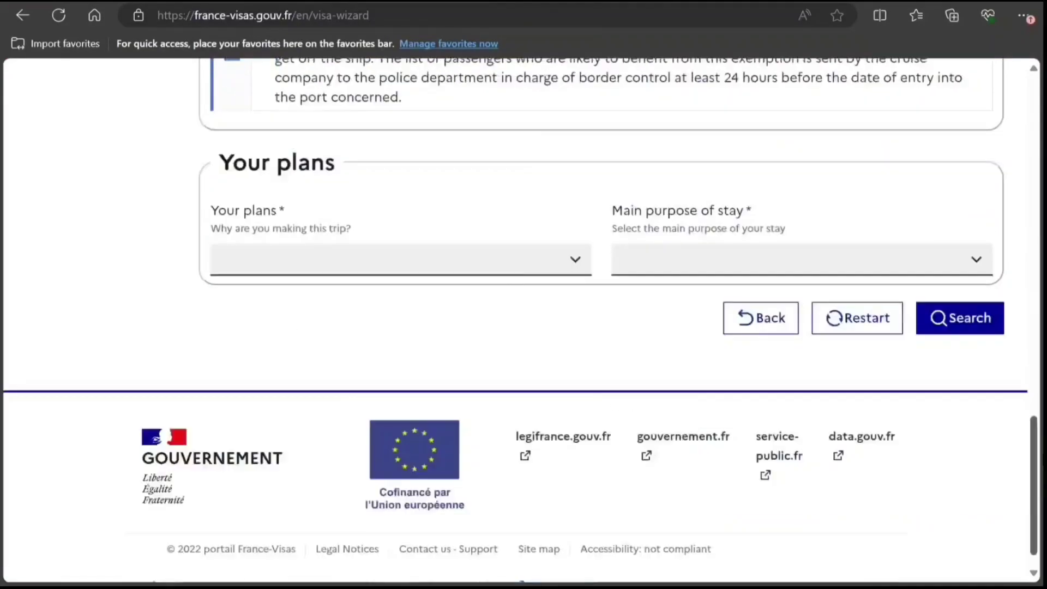
click(508, 268)
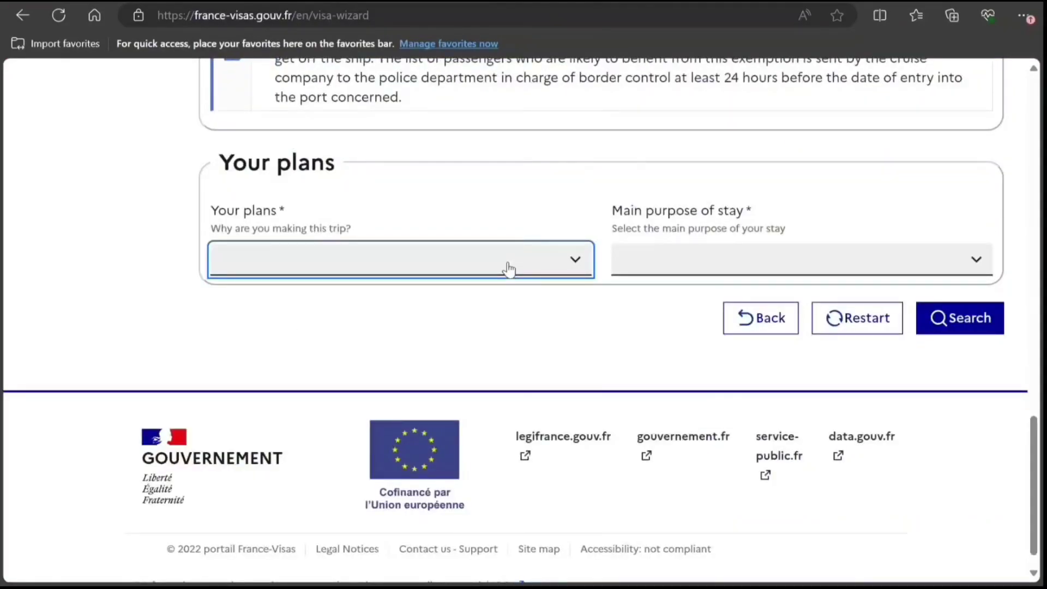
click(338, 426)
click(643, 271)
click(641, 317)
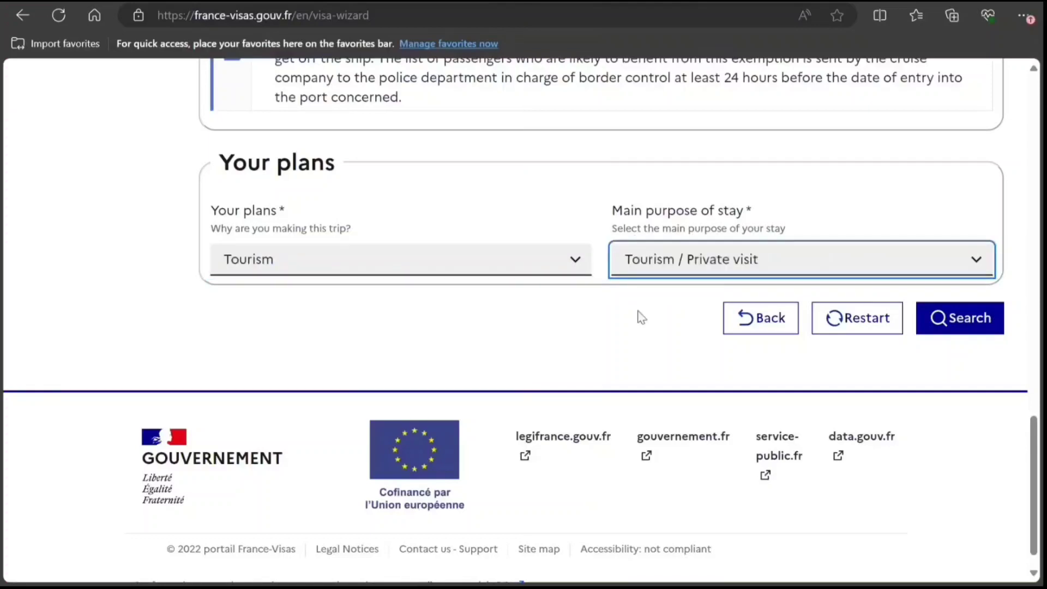
click(923, 315)
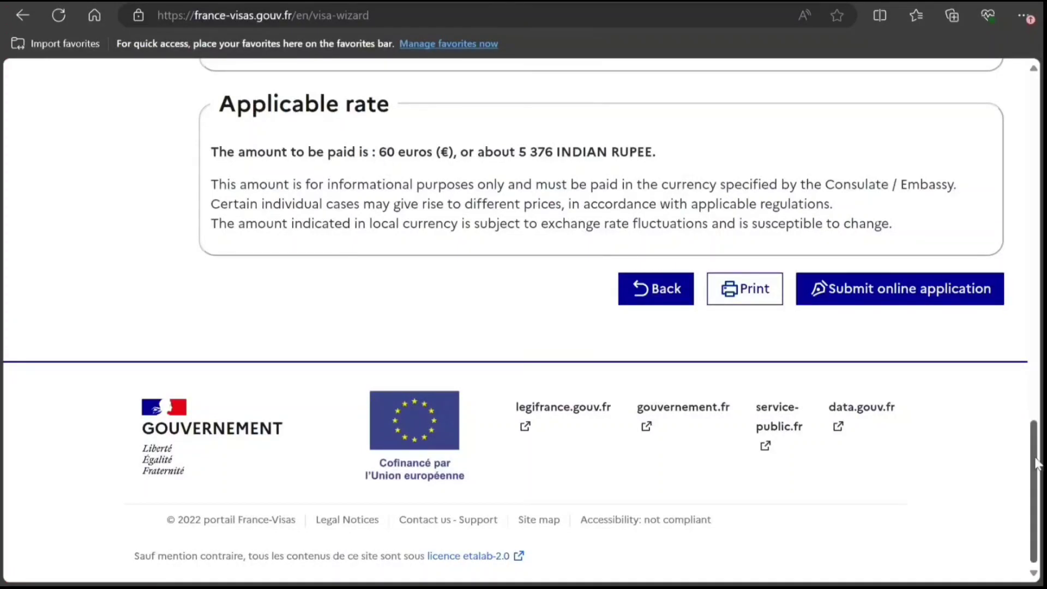
Review the required supporting documents and applicable 60-euro rate, then submit an online application.
drag(1039, 460, 1017, 248)
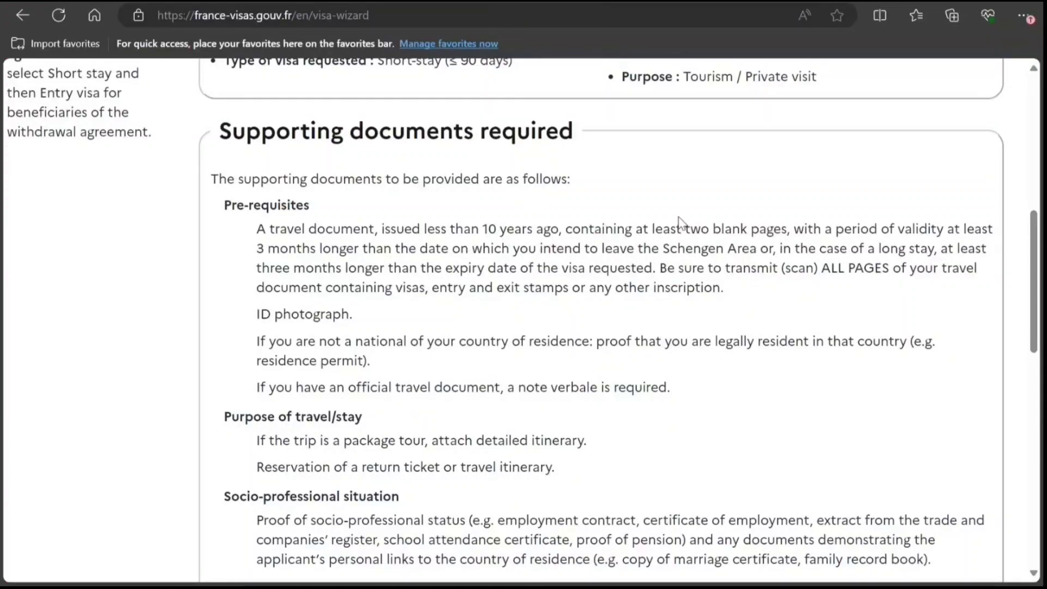
scroll(679, 221, down, 1)
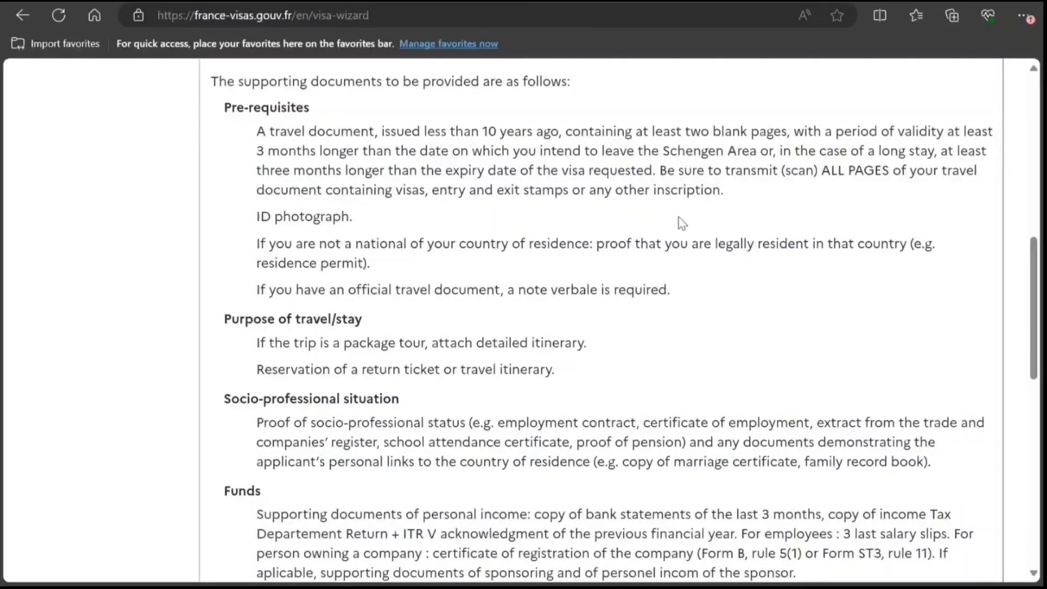
scroll(681, 222, down, 2)
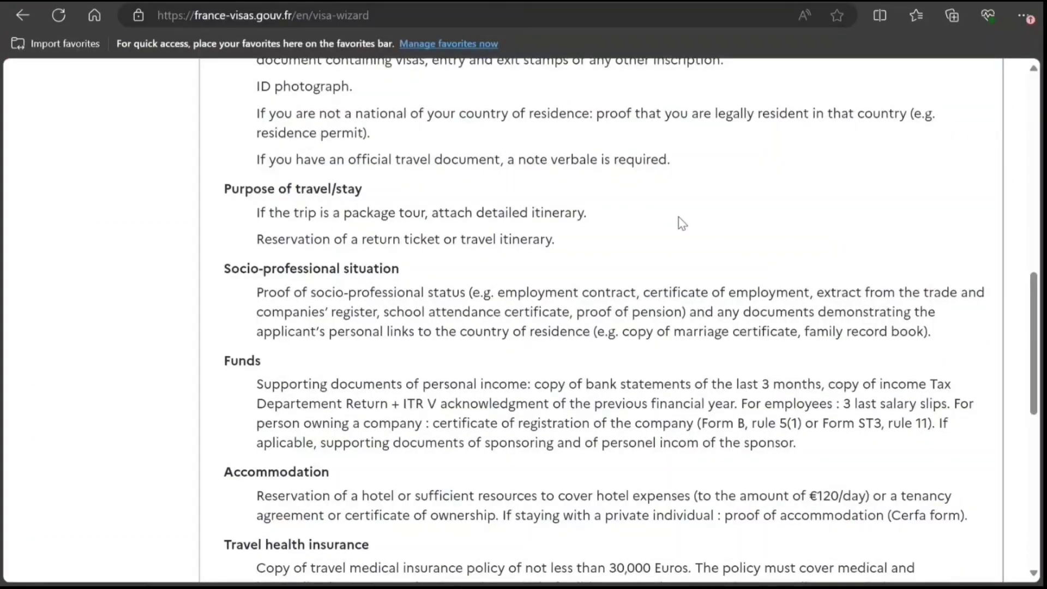
scroll(678, 217, down, 2)
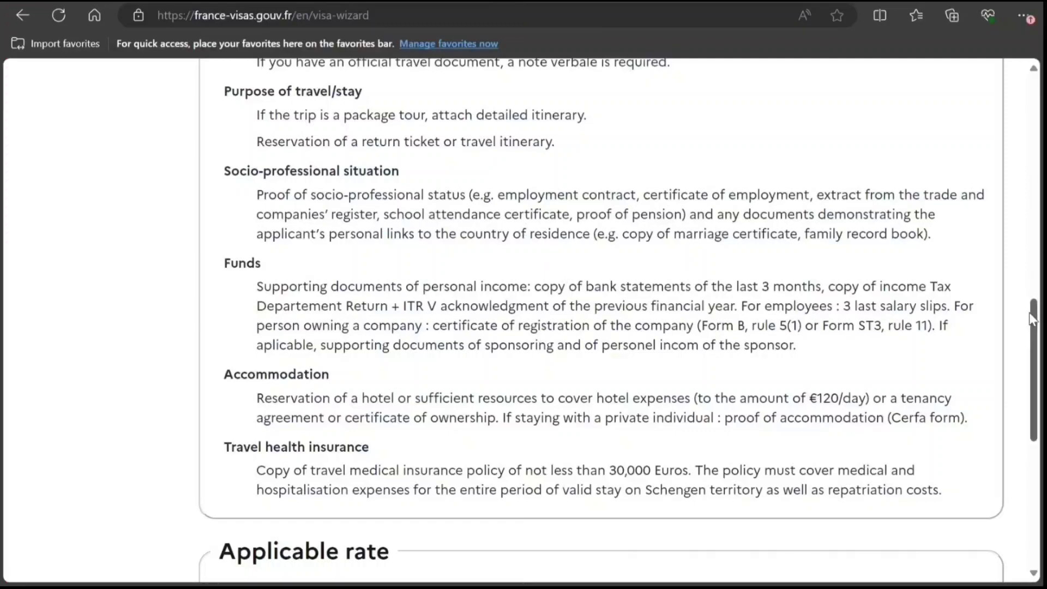
drag(1038, 330, 1038, 371)
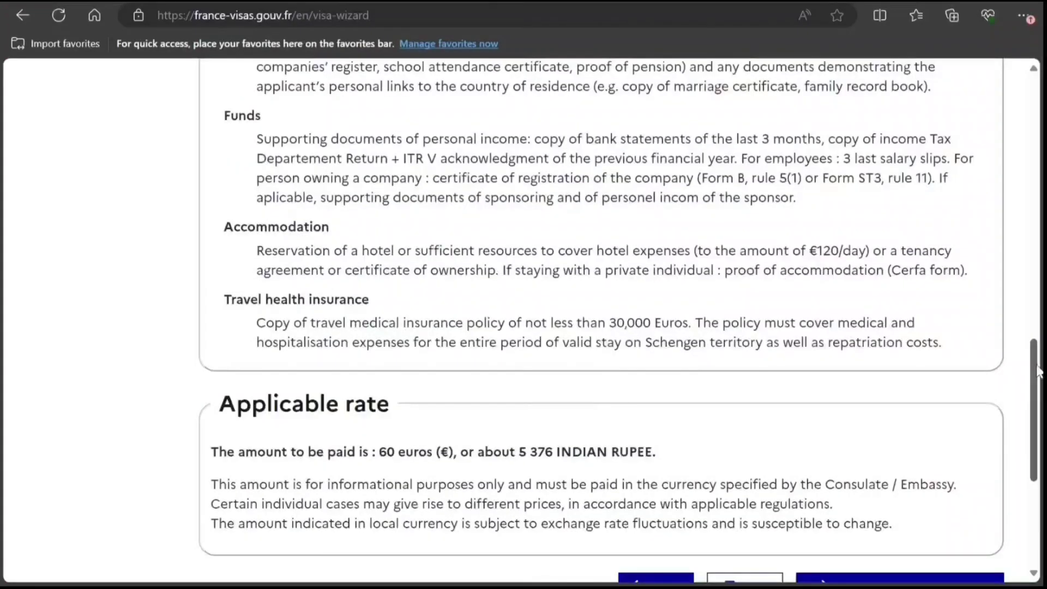
scroll(1038, 371, down, 2)
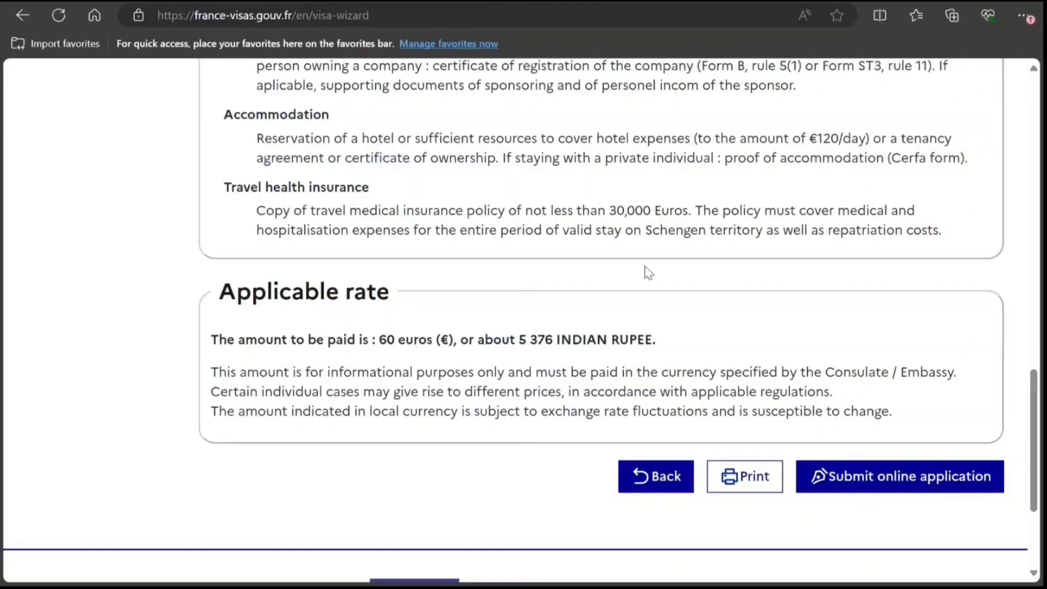
click(835, 483)
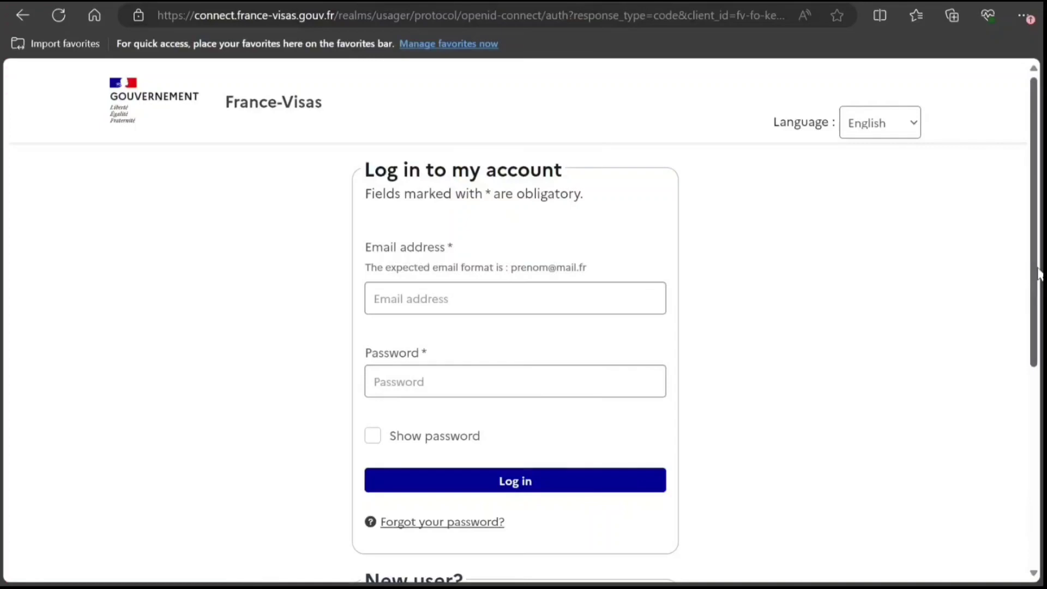
From My applications, create a new application in a new group of applications.
scroll(1025, 256, down, 3)
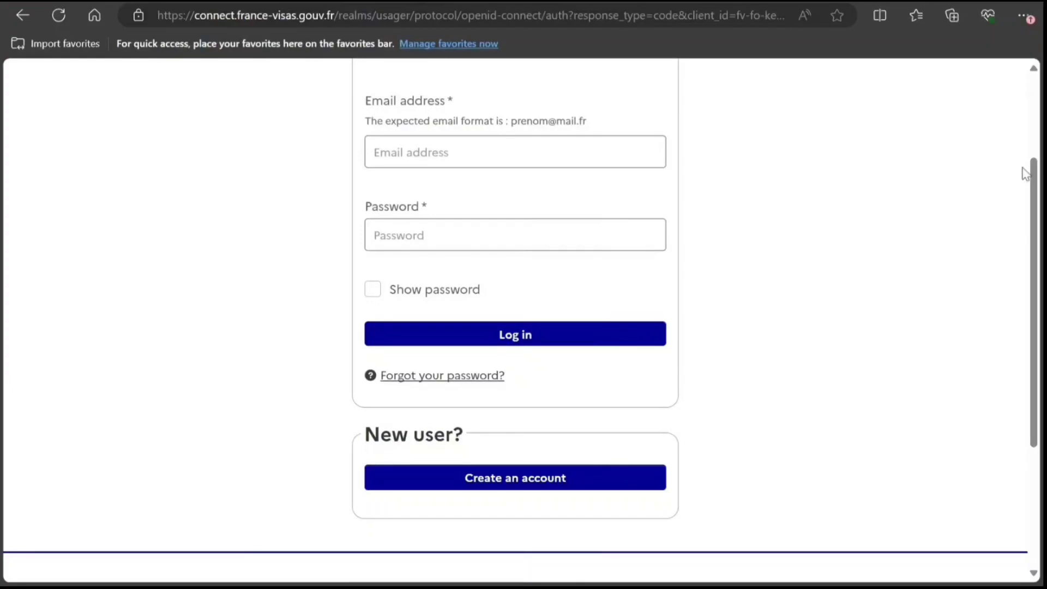
drag(1032, 201, 1024, 106)
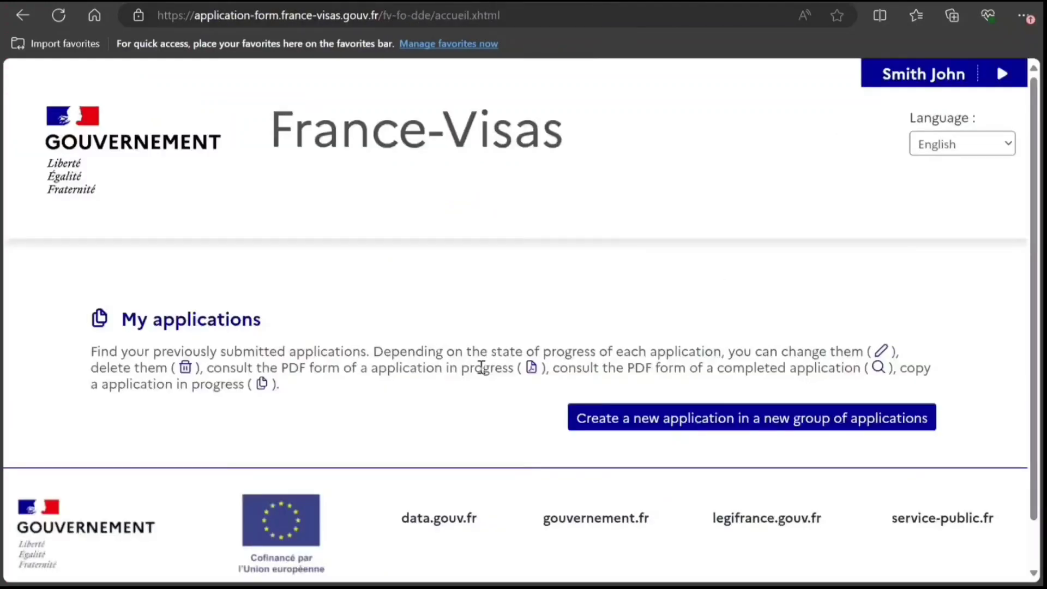
click(618, 421)
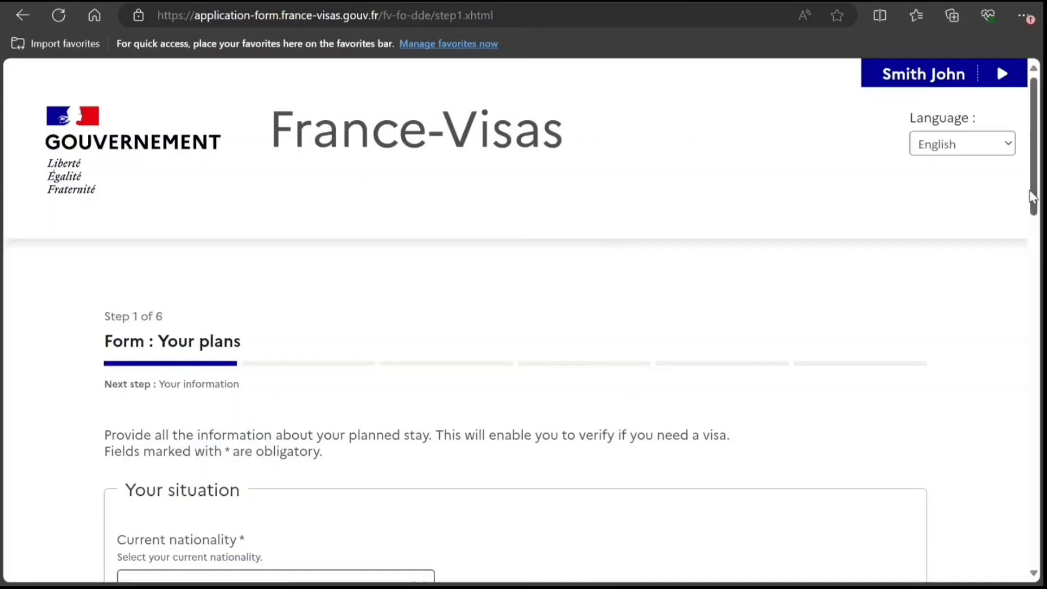
Set current nationality to Indian and the submission place to India, city New Delhi.
drag(1035, 194, 1040, 221)
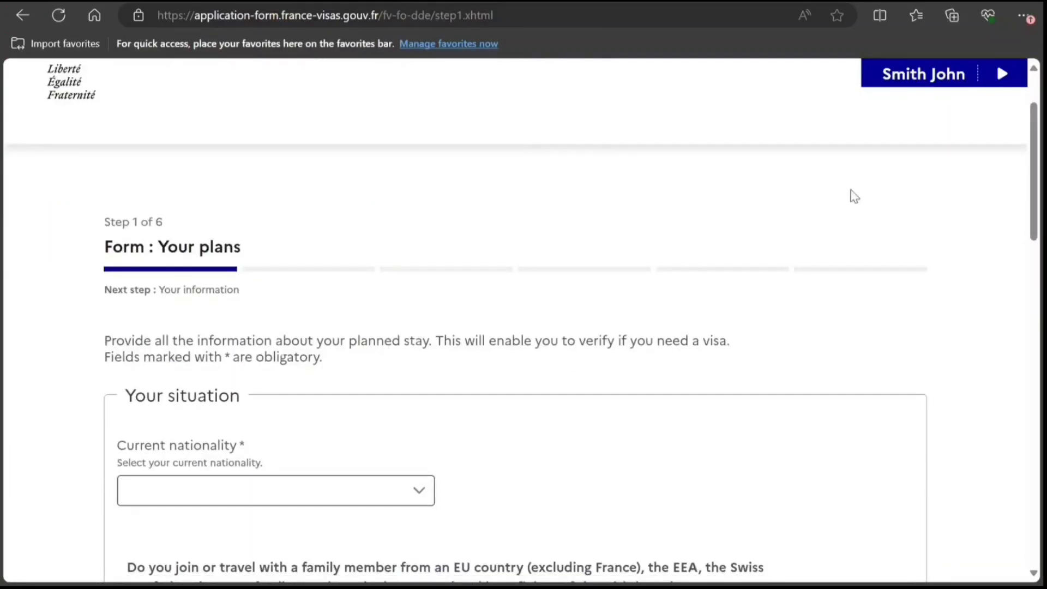
scroll(1036, 214, down, 4)
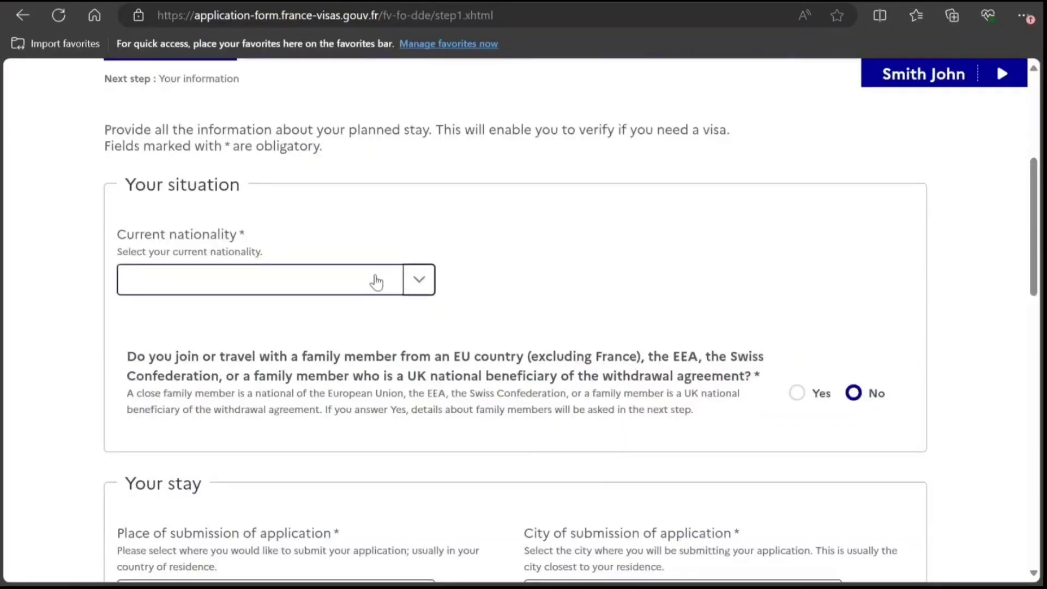
click(374, 281)
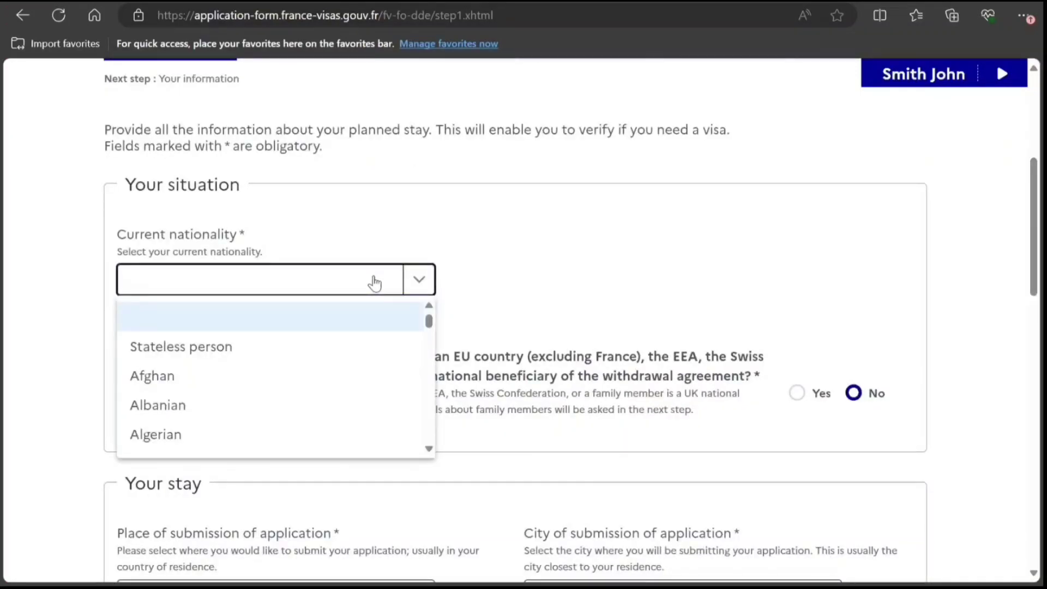
key(i)
key(i)
key(i)
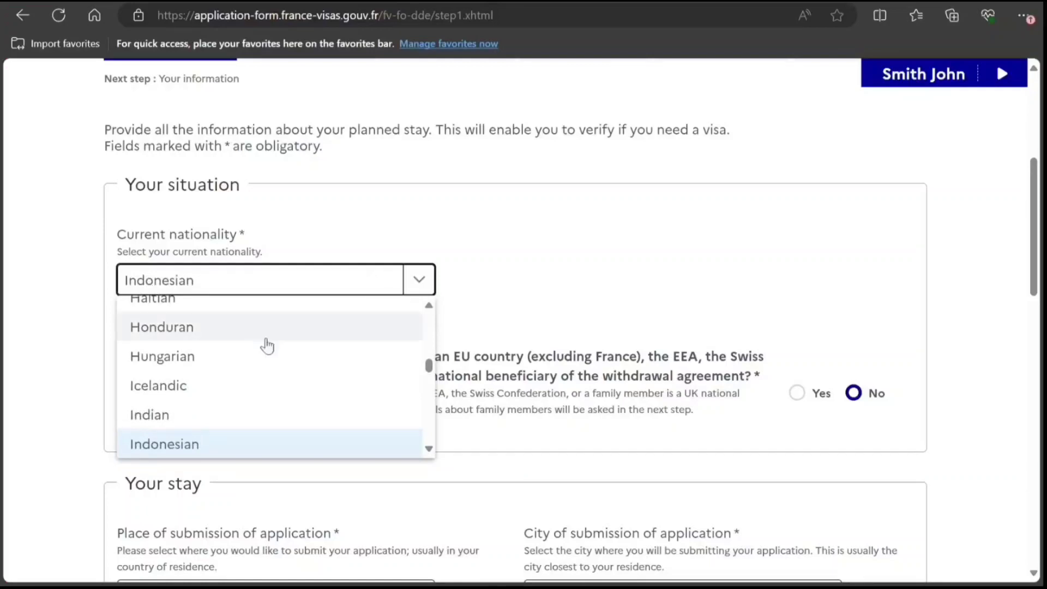
click(208, 421)
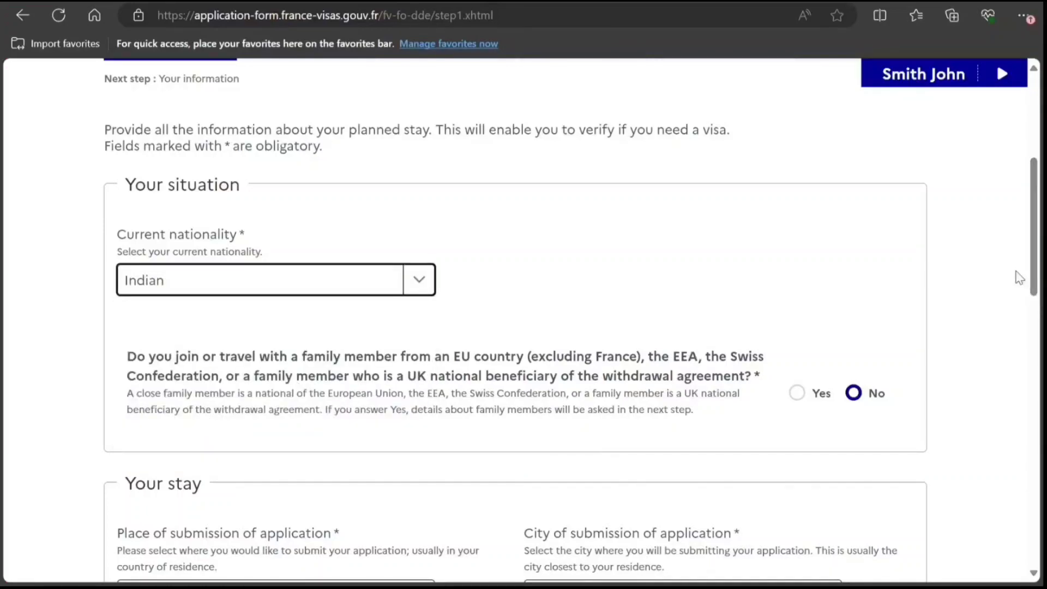
drag(1034, 282, 1034, 380)
click(355, 229)
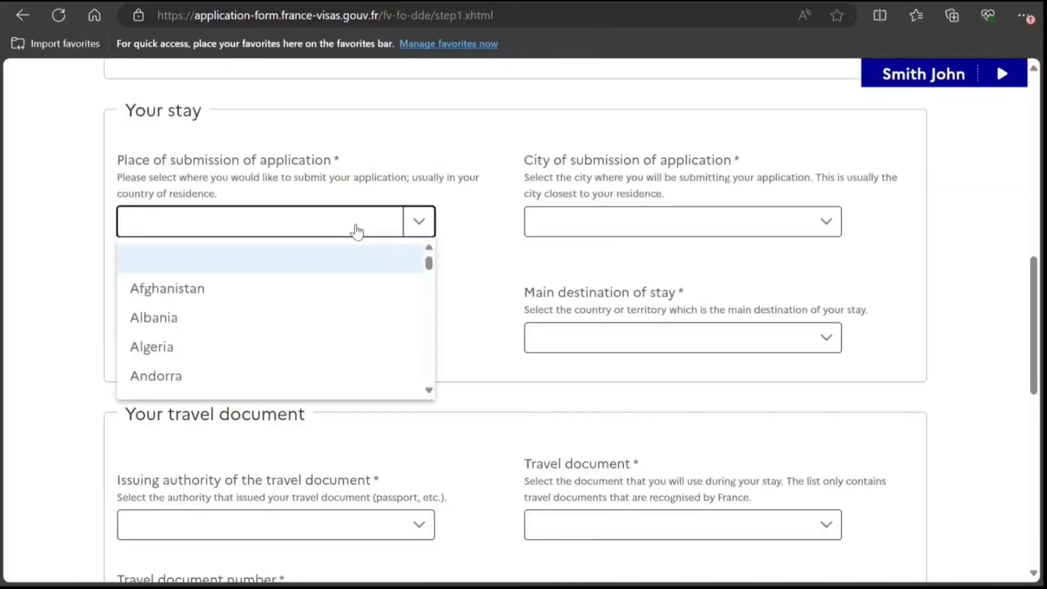
text(in)
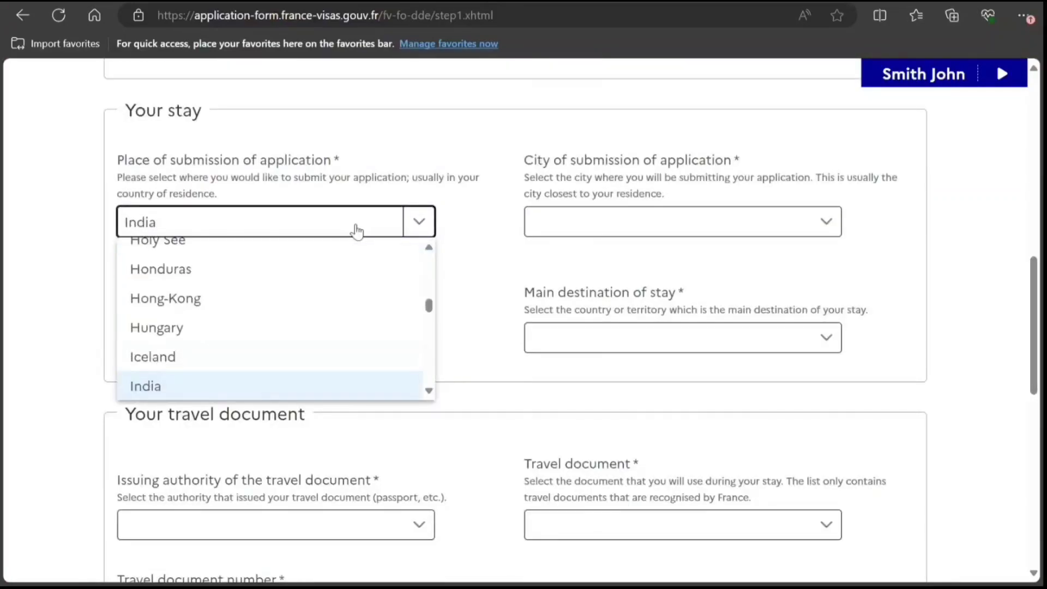
click(229, 388)
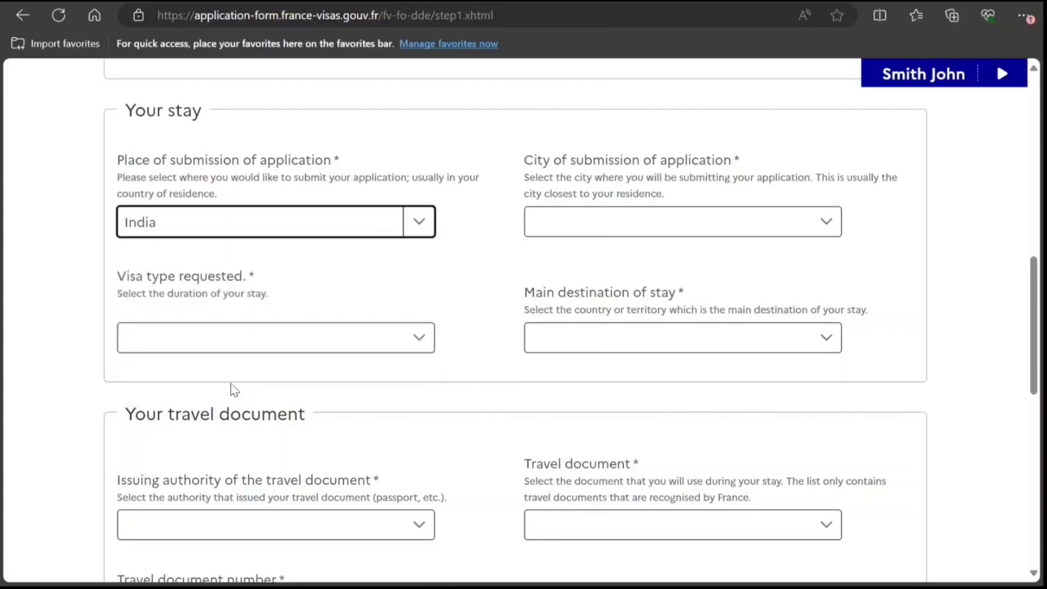
click(615, 221)
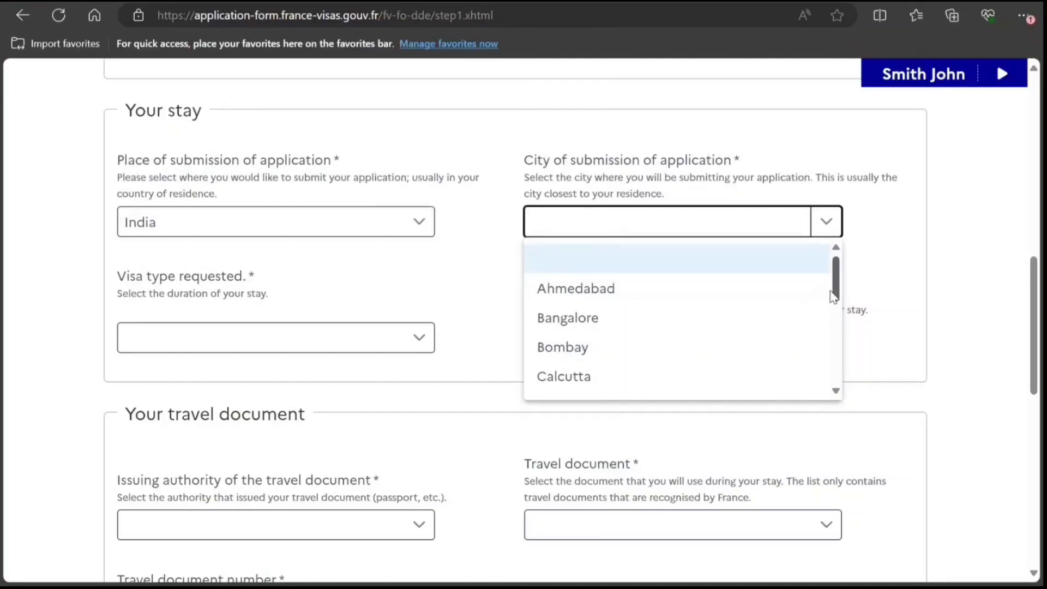
drag(835, 297, 849, 381)
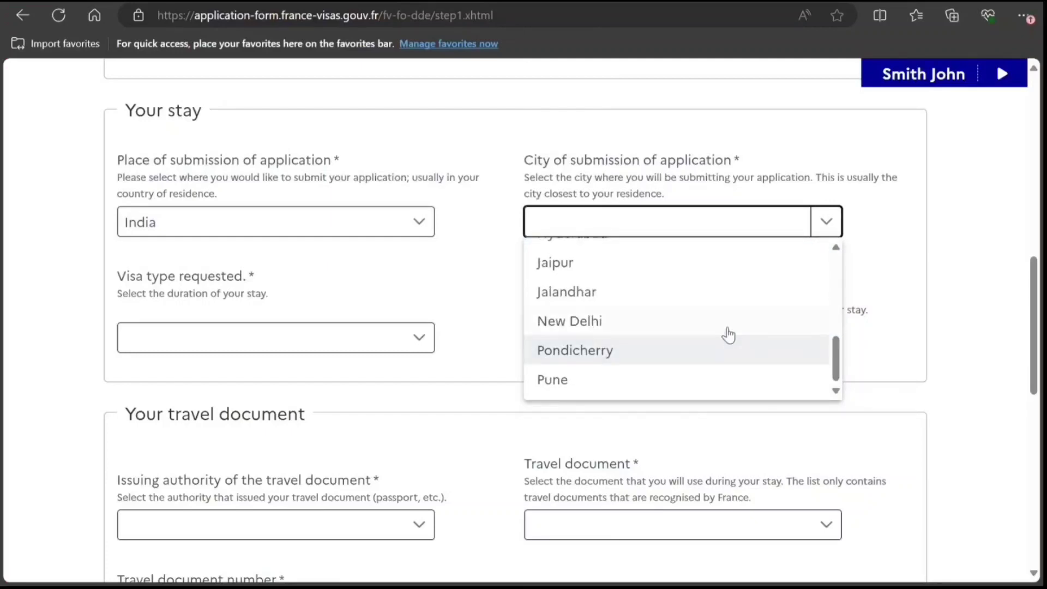
click(725, 322)
Request a Short-stay (≤ 90 days) visa with French Guiana as the main destination.
click(338, 337)
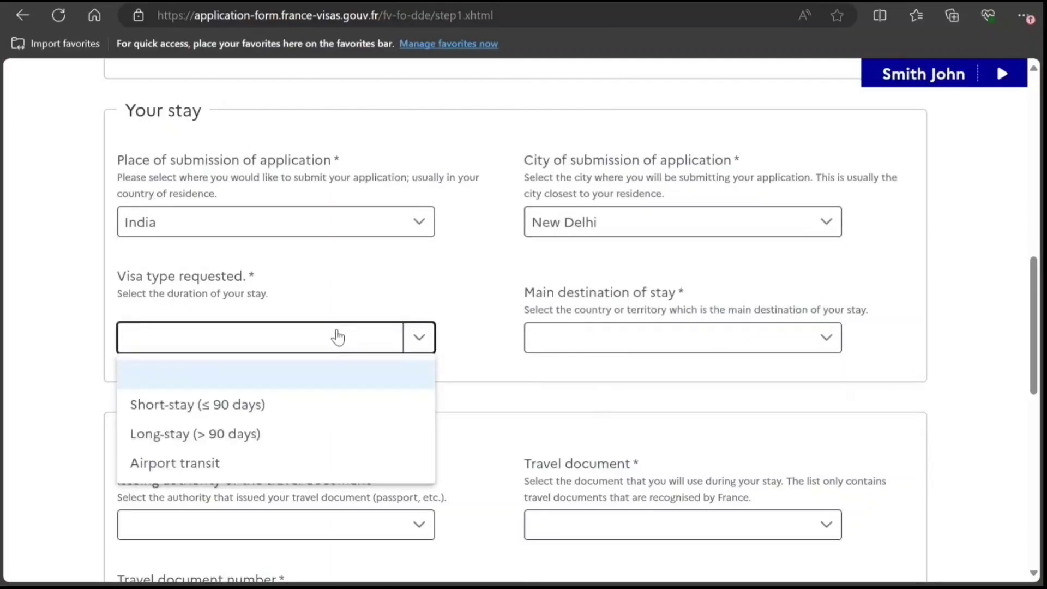
click(247, 412)
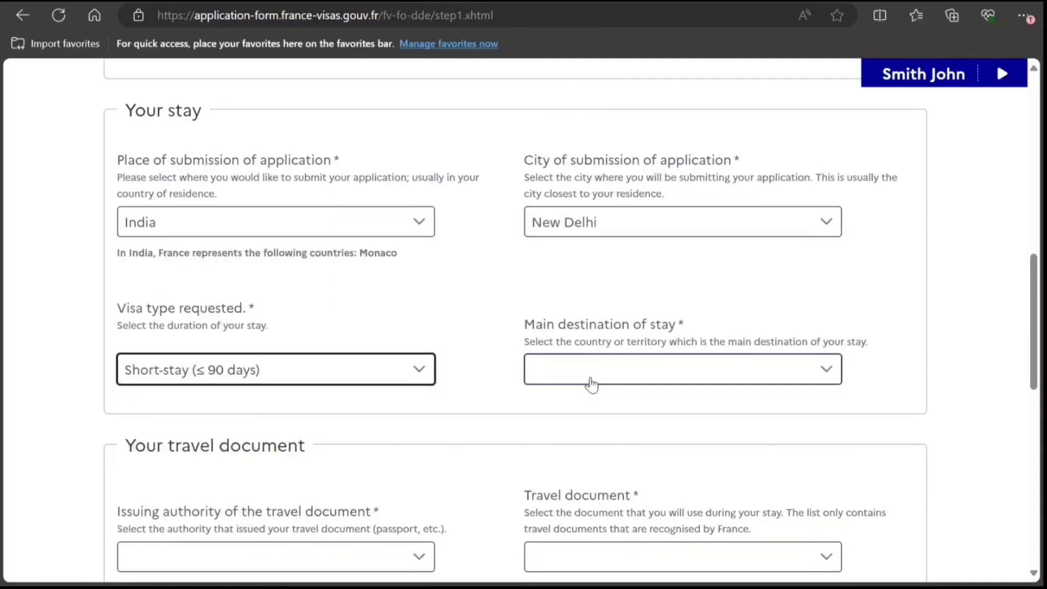
click(591, 379)
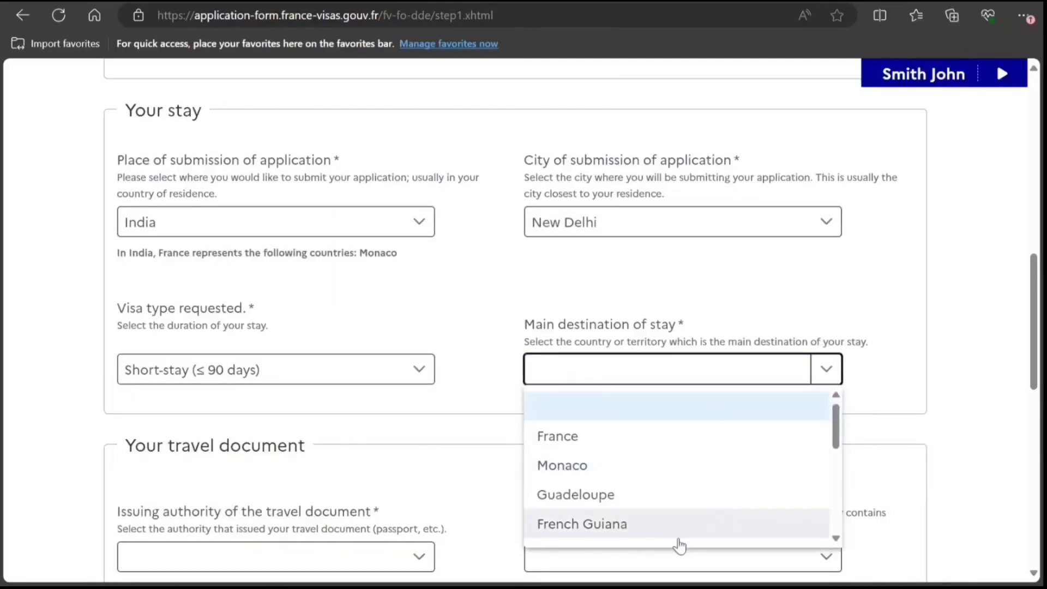
click(663, 545)
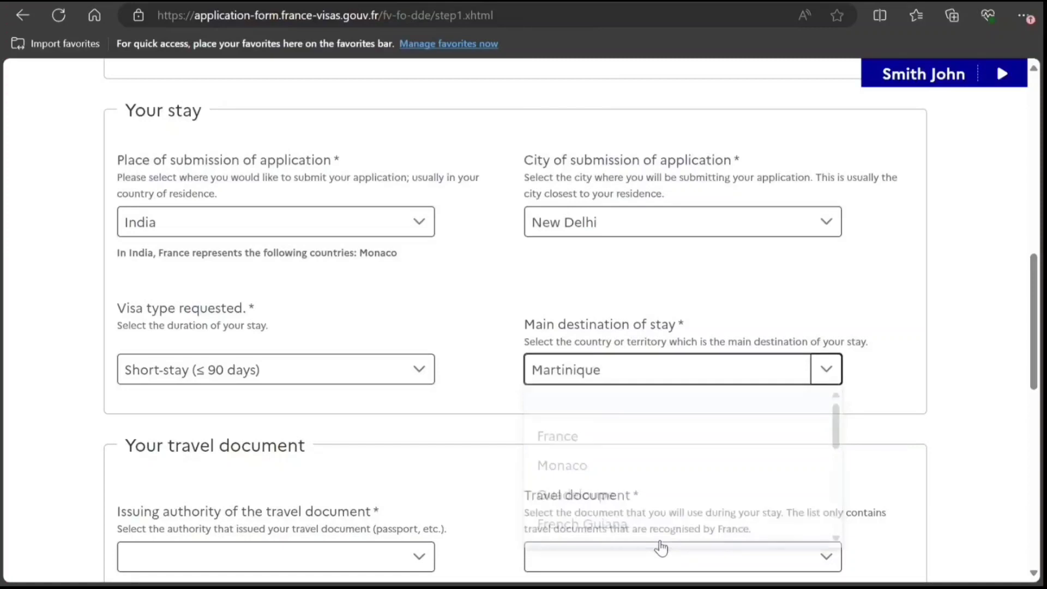
click(634, 369)
click(570, 507)
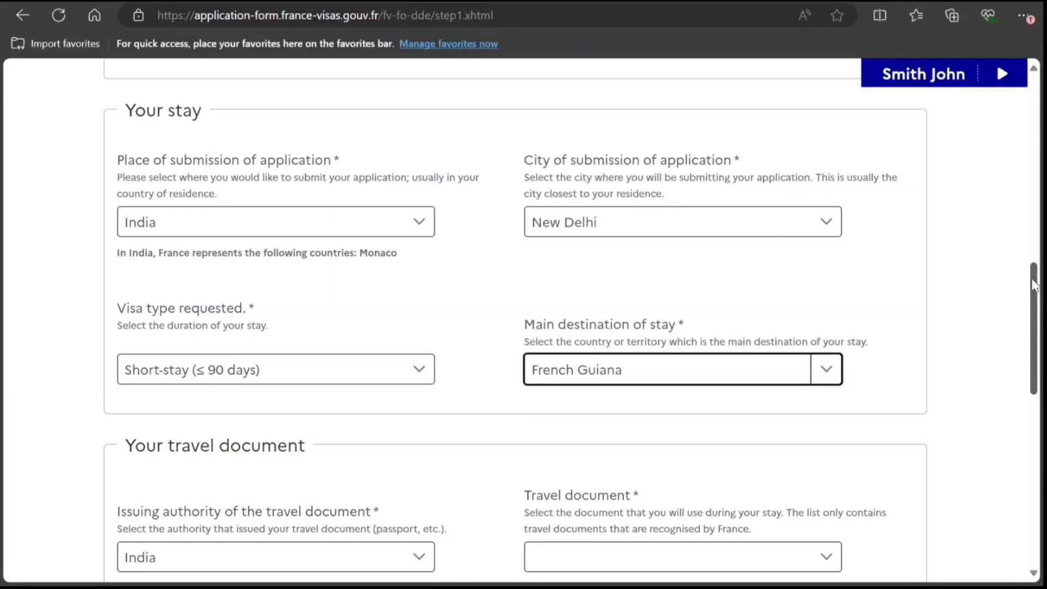
drag(1032, 283, 1033, 349)
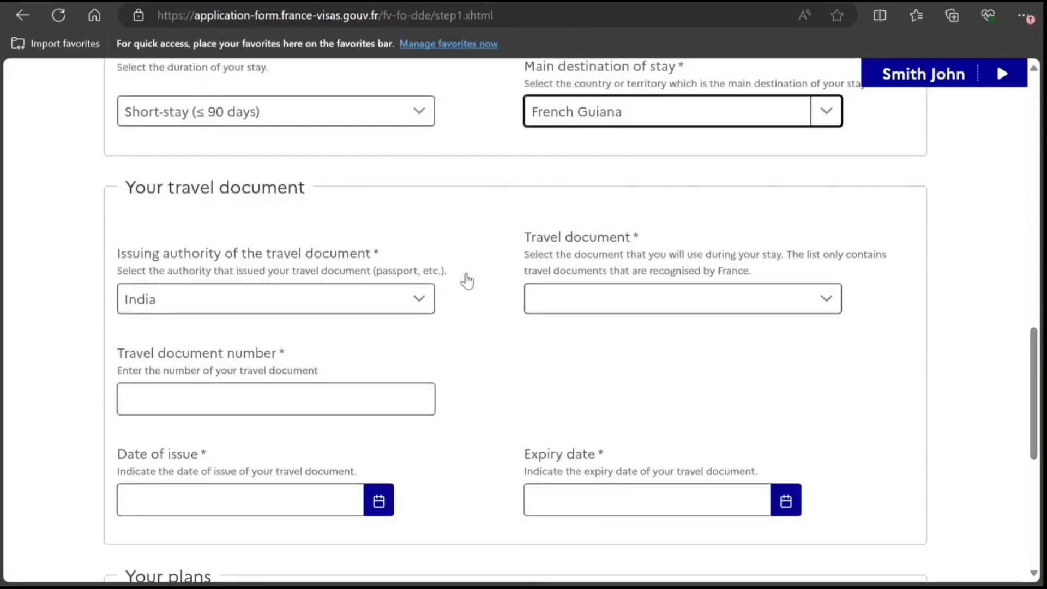
Keep India as issuing authority, choose Ordinary passport, and enter the passport number.
click(420, 302)
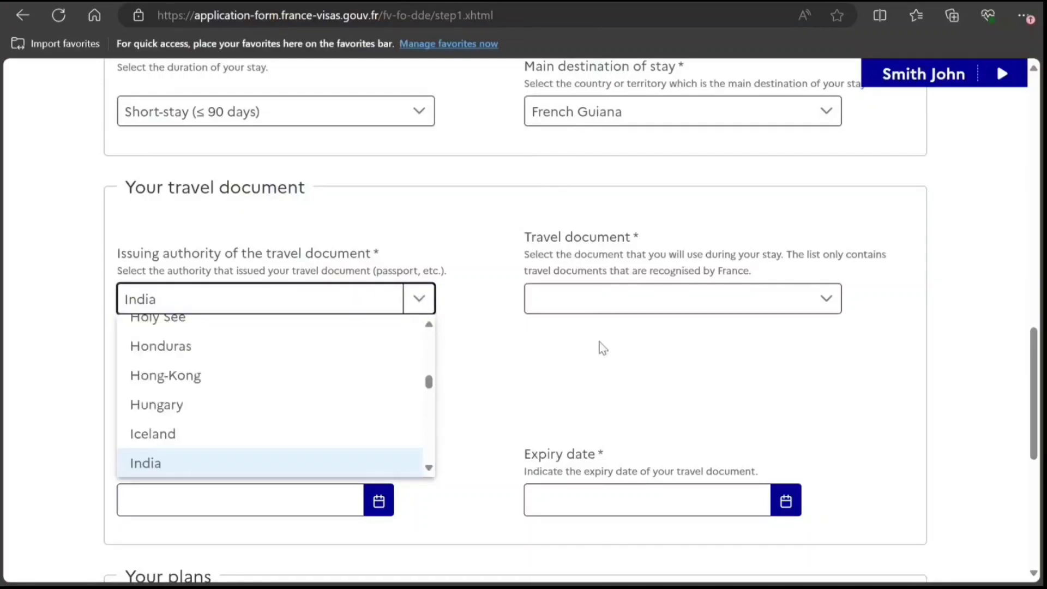
click(597, 298)
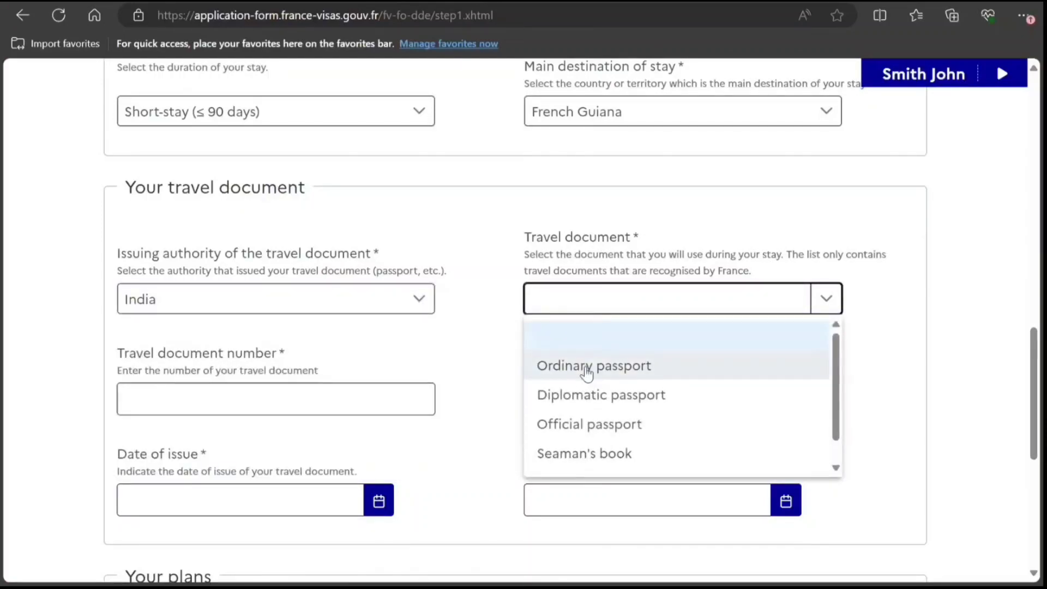
click(590, 373)
click(326, 391)
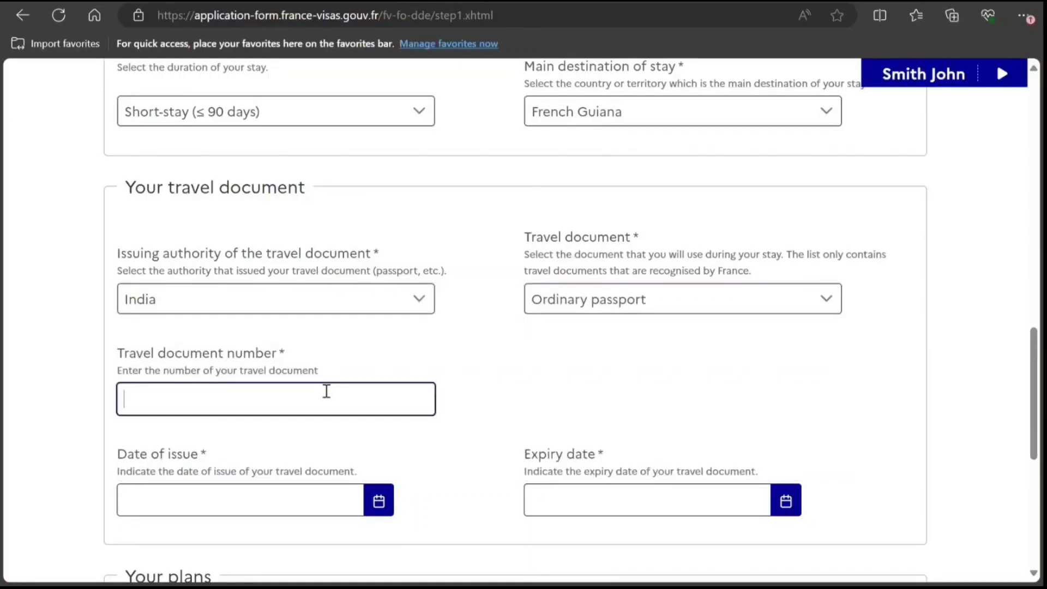
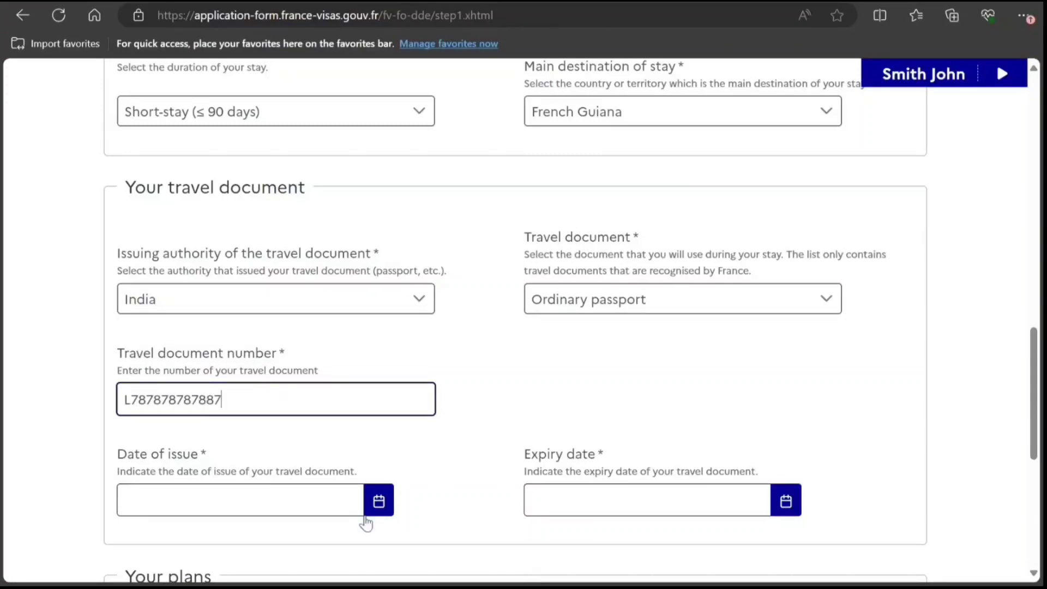
Pick the passport issue date 22/06/2022 and expiry date 25/06/2031 from the calendars.
click(378, 501)
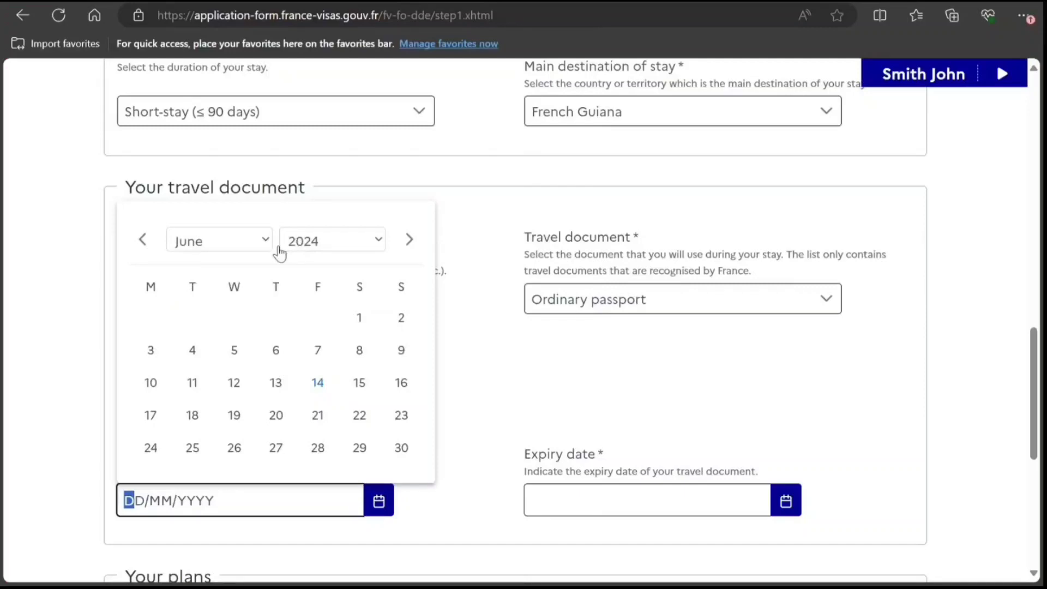
click(306, 247)
click(306, 421)
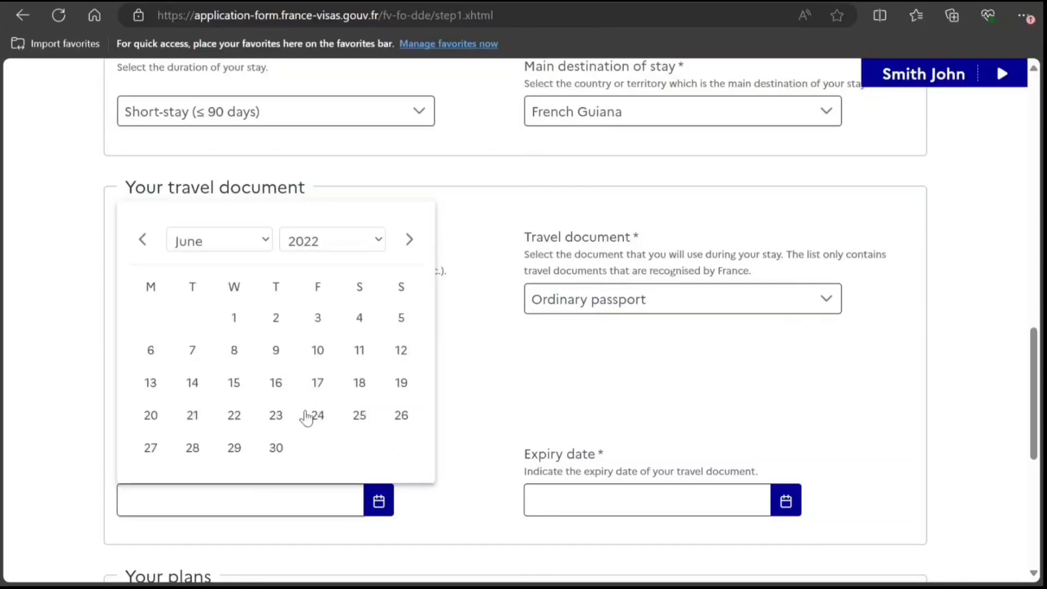
click(234, 415)
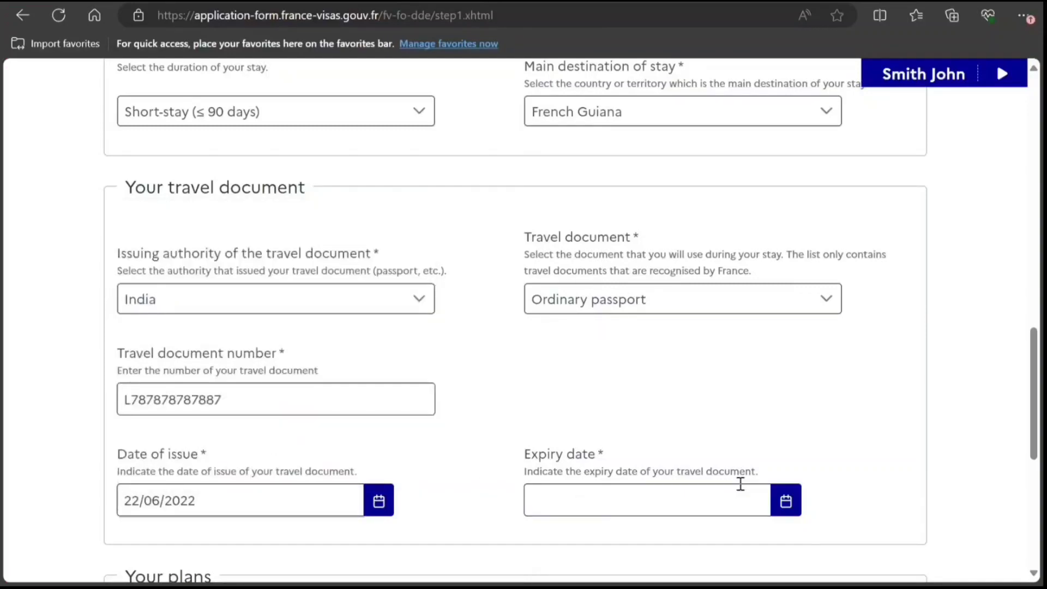
click(785, 500)
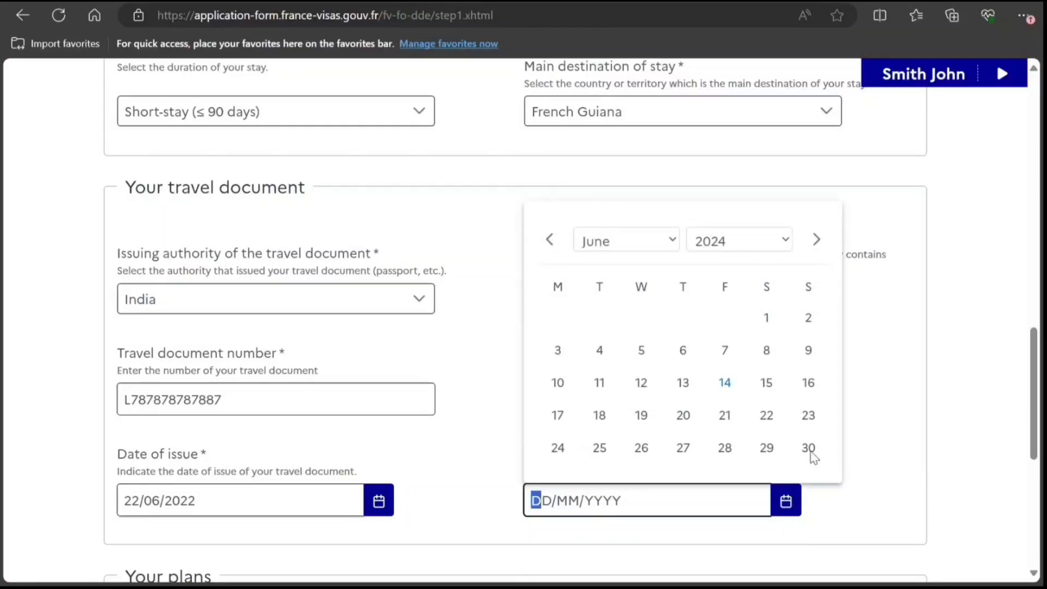
click(724, 248)
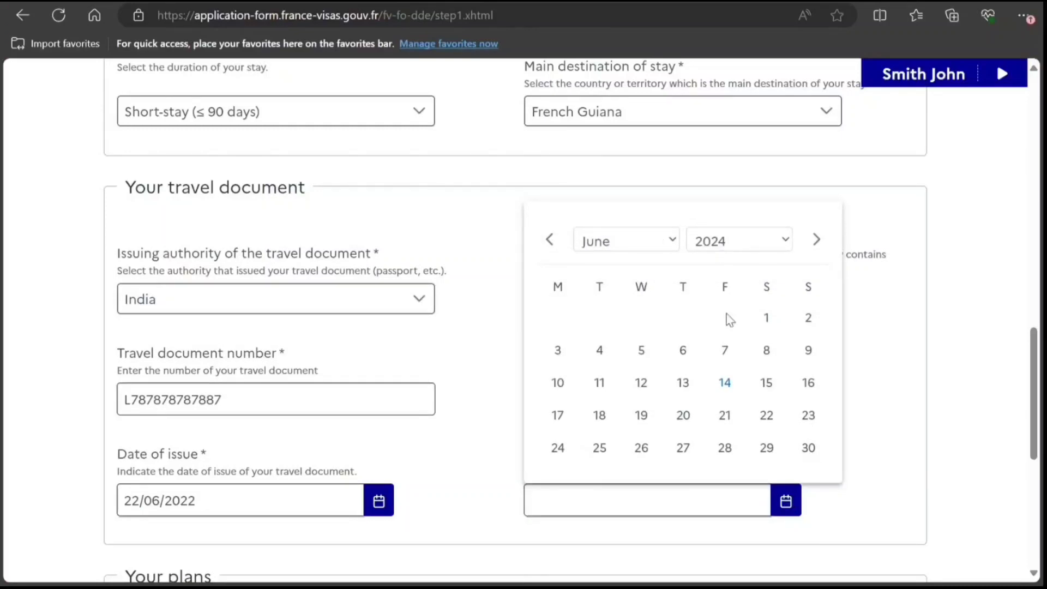
click(719, 580)
click(642, 449)
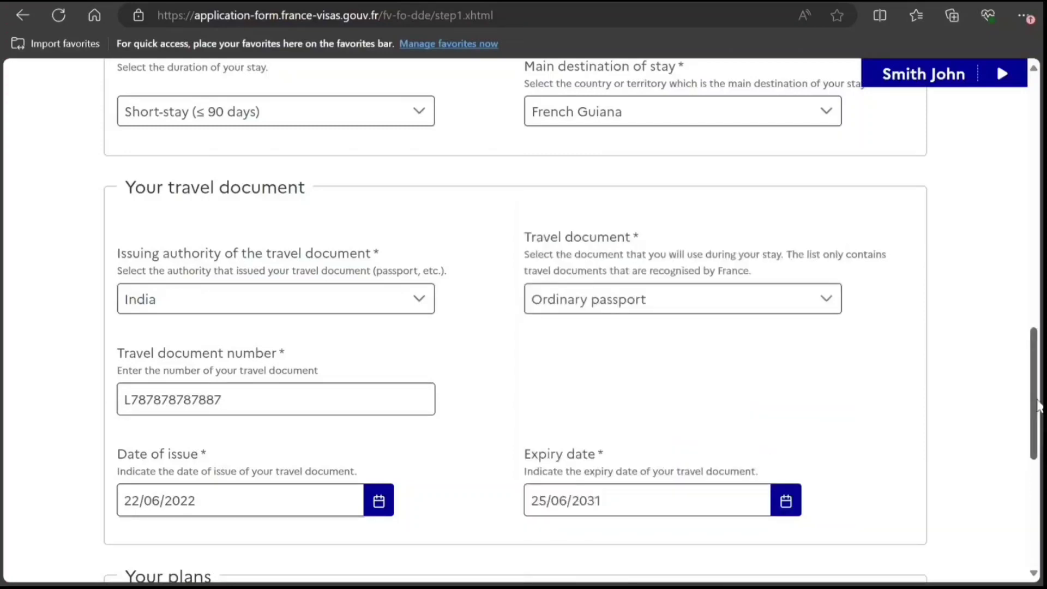
Set the trip plans to Tourism and verify the step 1 details.
scroll(1038, 401, down, 6)
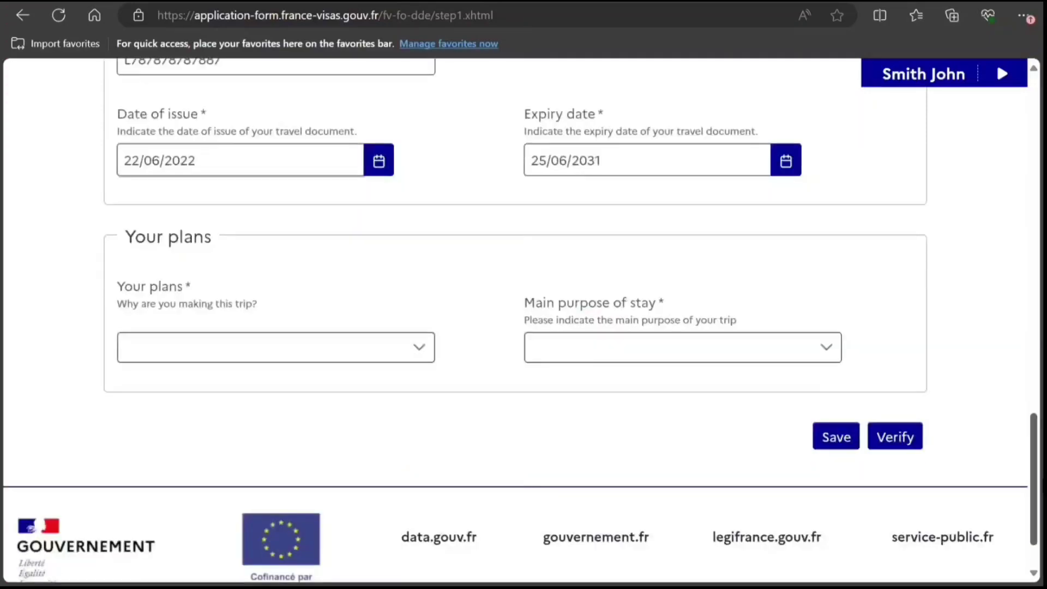
click(402, 358)
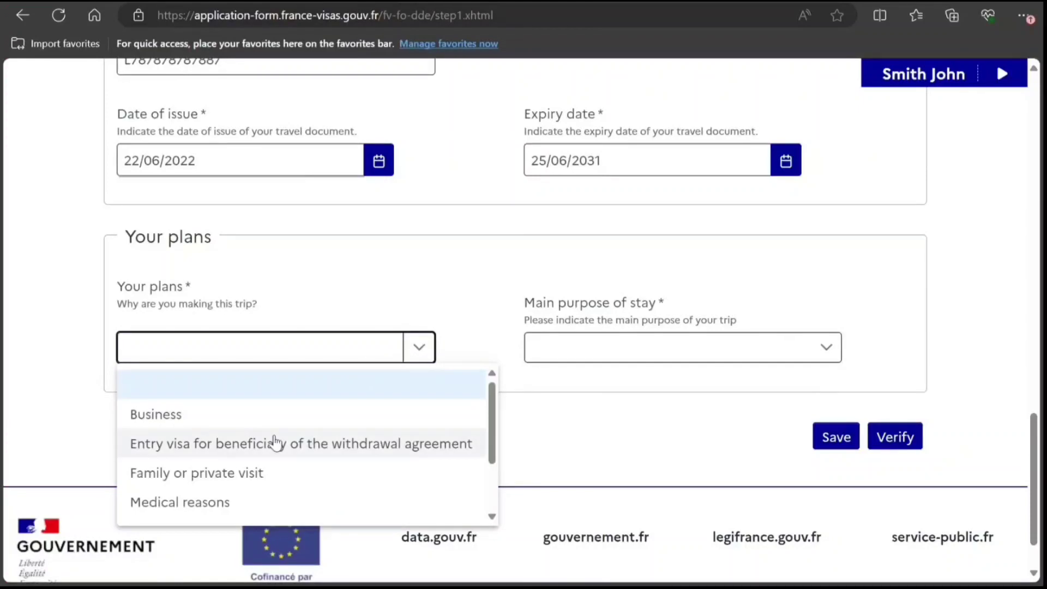
click(491, 517)
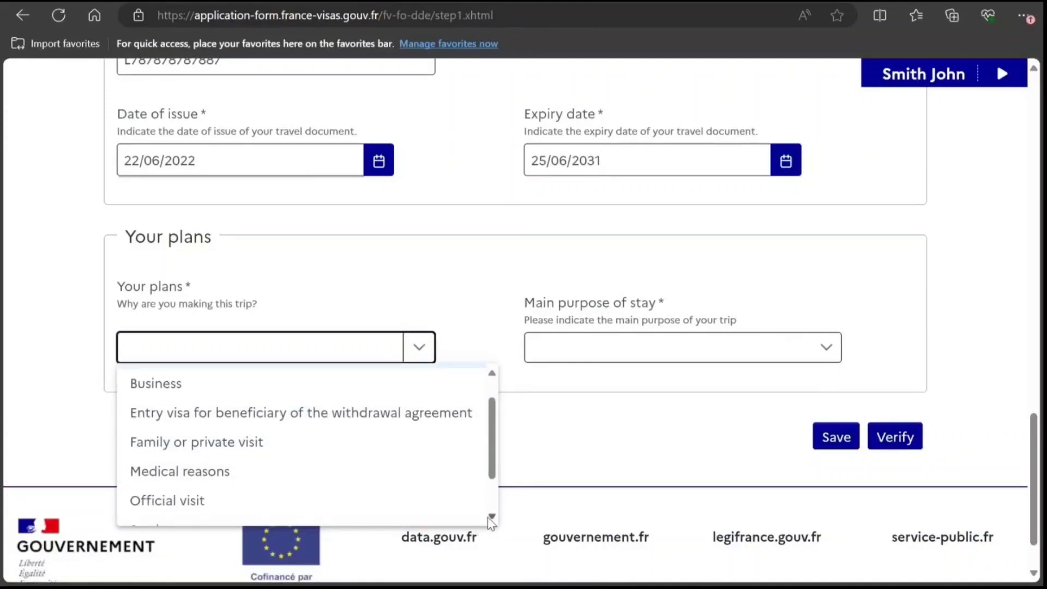
click(492, 518)
click(492, 519)
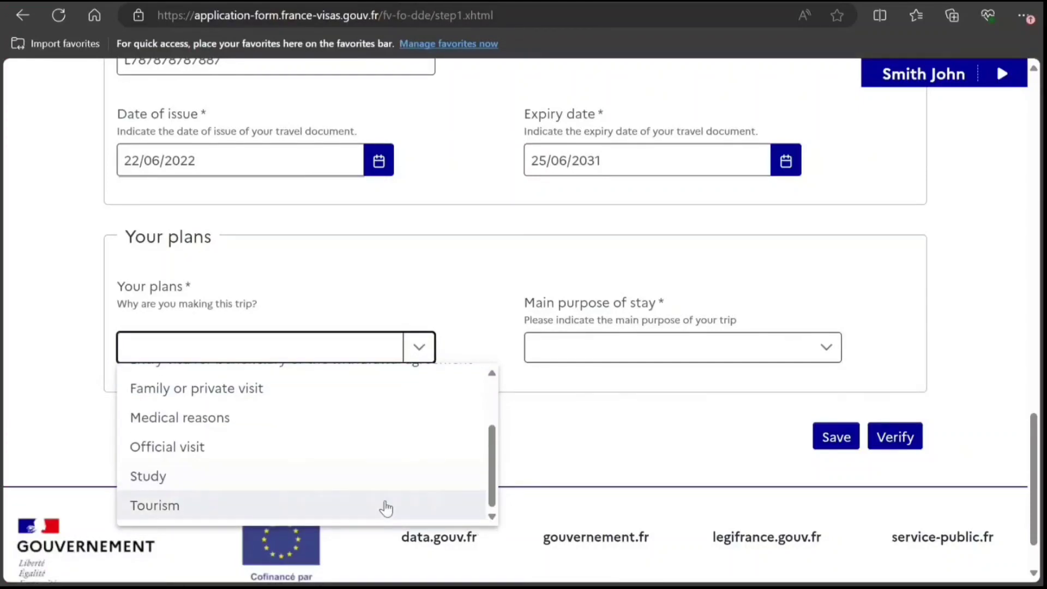
click(385, 505)
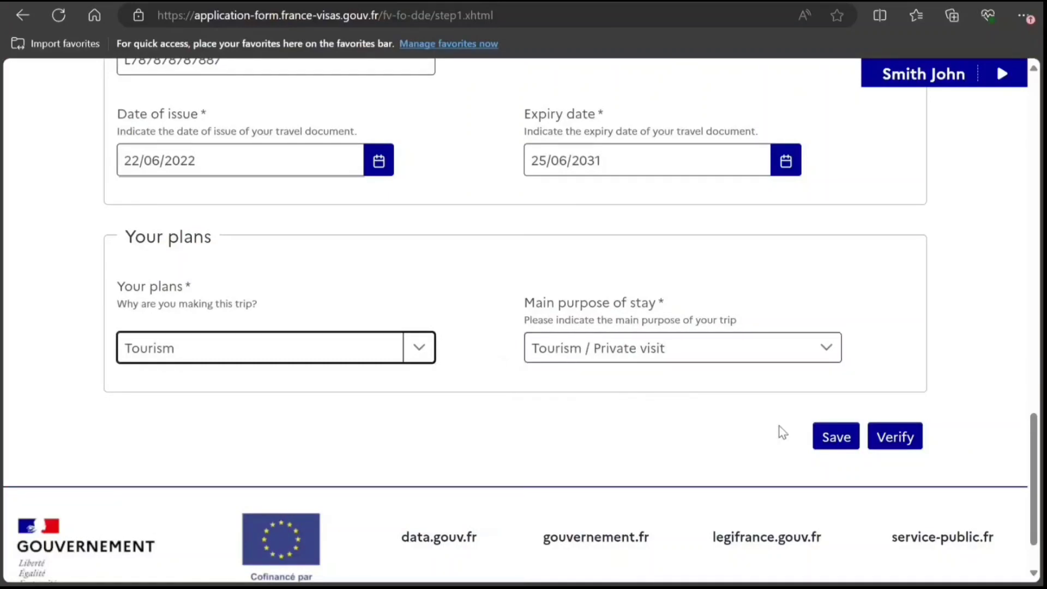
click(959, 365)
click(892, 432)
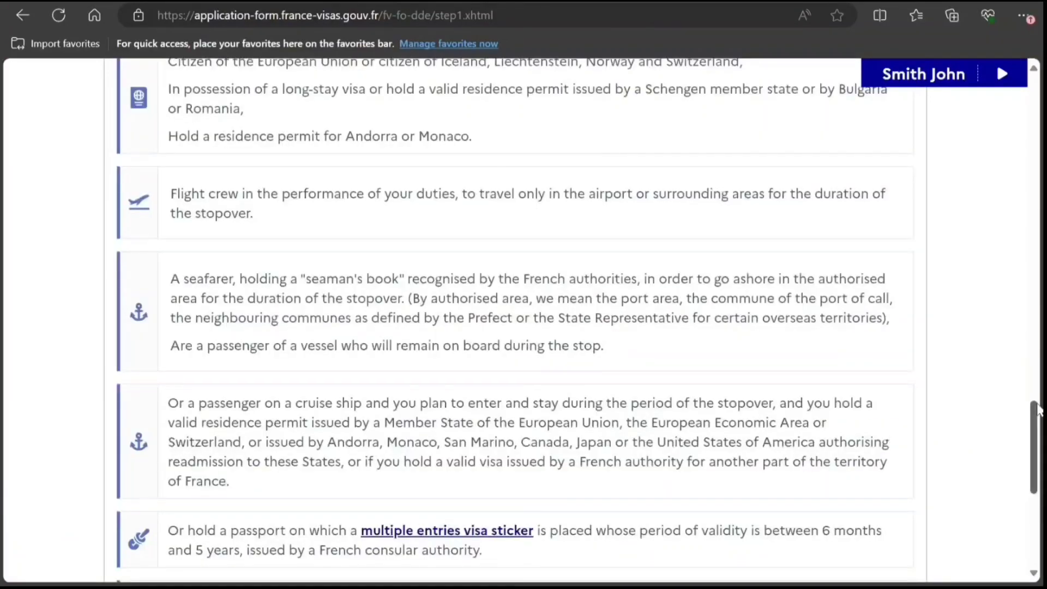
Go to the next step and confirm the travel document number with Yes.
drag(1036, 412, 1036, 480)
click(890, 376)
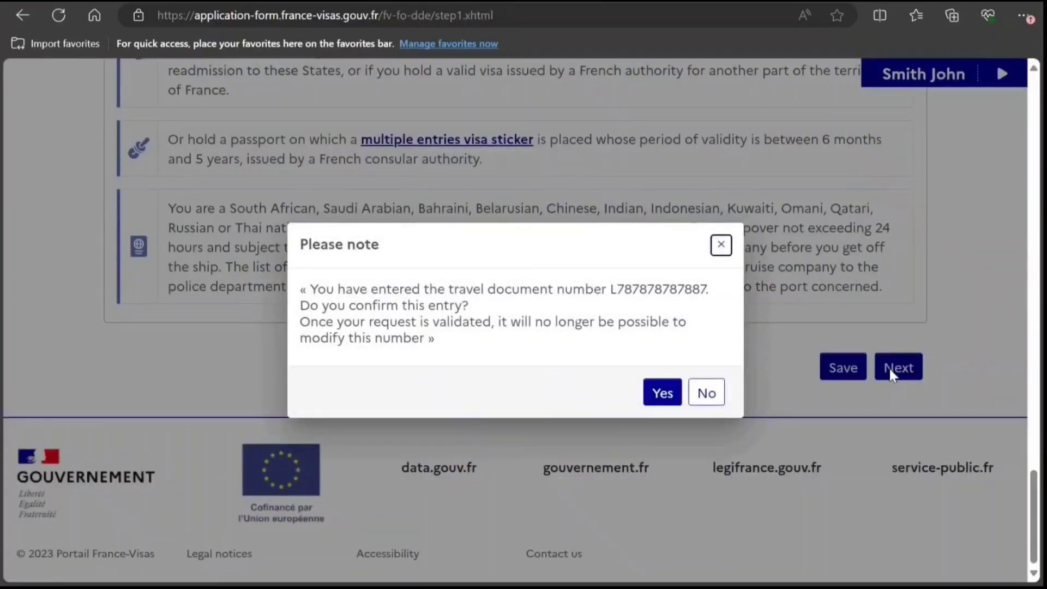
click(655, 391)
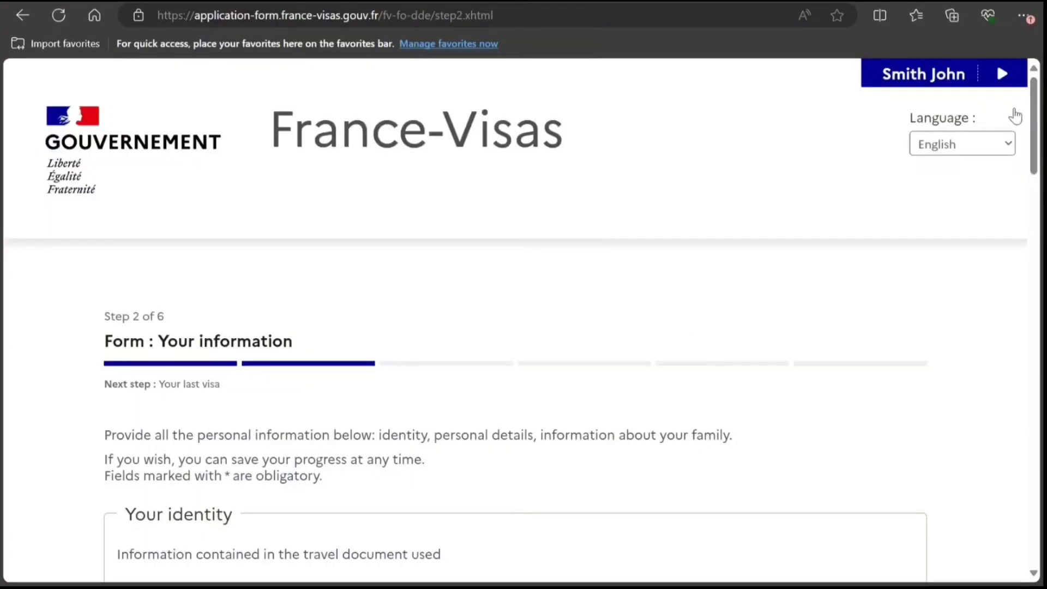
In Your identity, choose Male for Sex and Single for Marital status.
scroll(1031, 145, down, 1)
drag(1029, 141, 1038, 217)
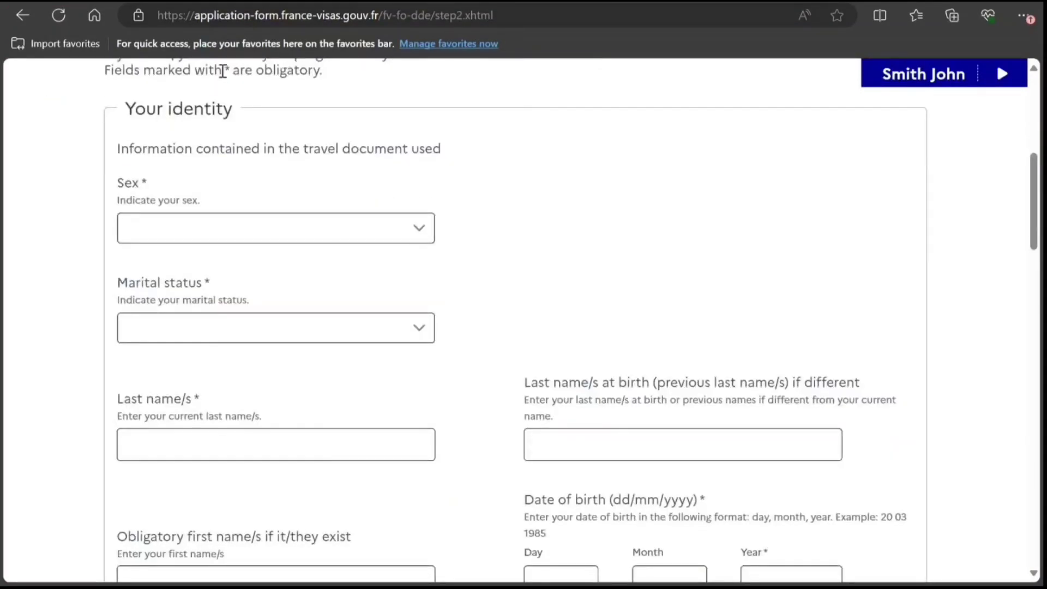
click(161, 229)
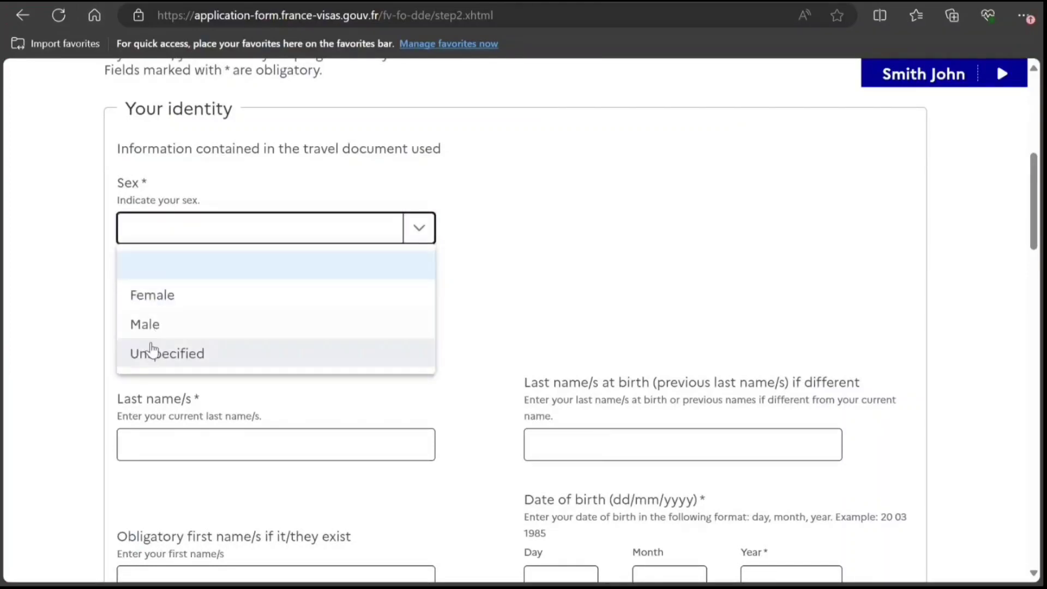
click(155, 325)
click(180, 330)
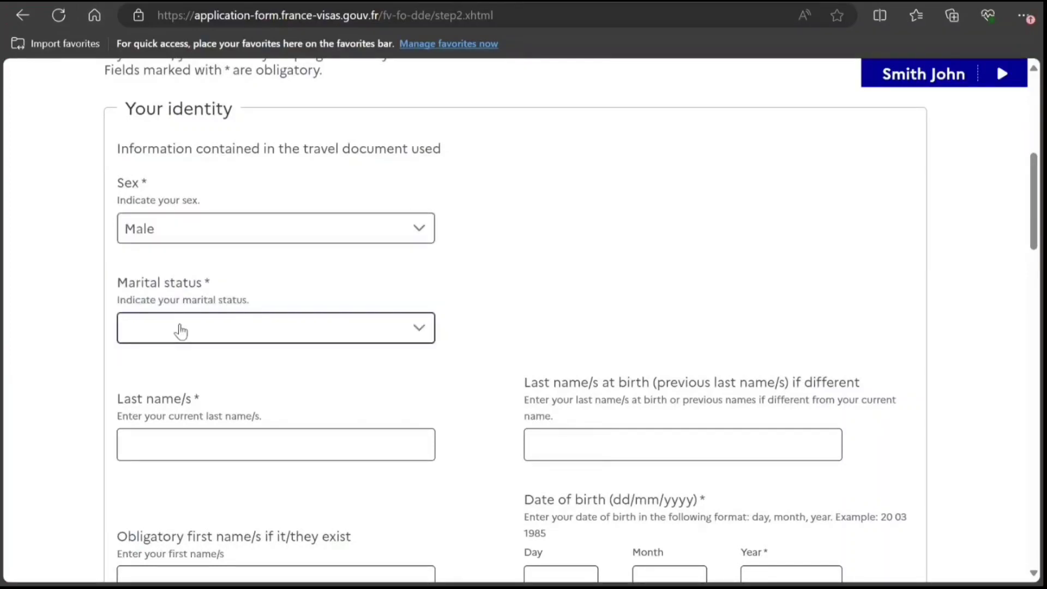
click(429, 497)
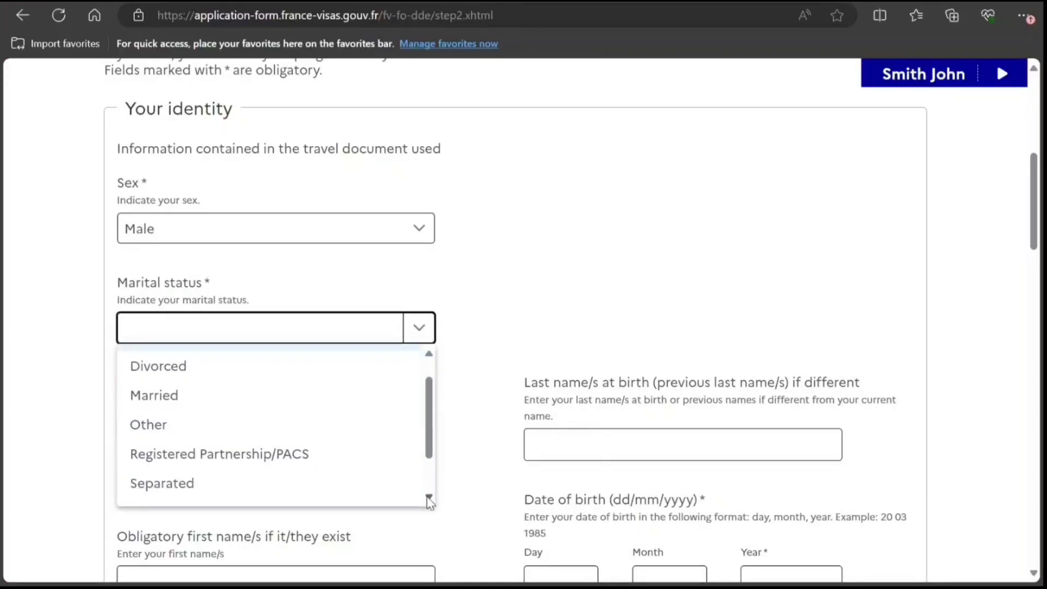
click(429, 497)
click(429, 497)
click(358, 461)
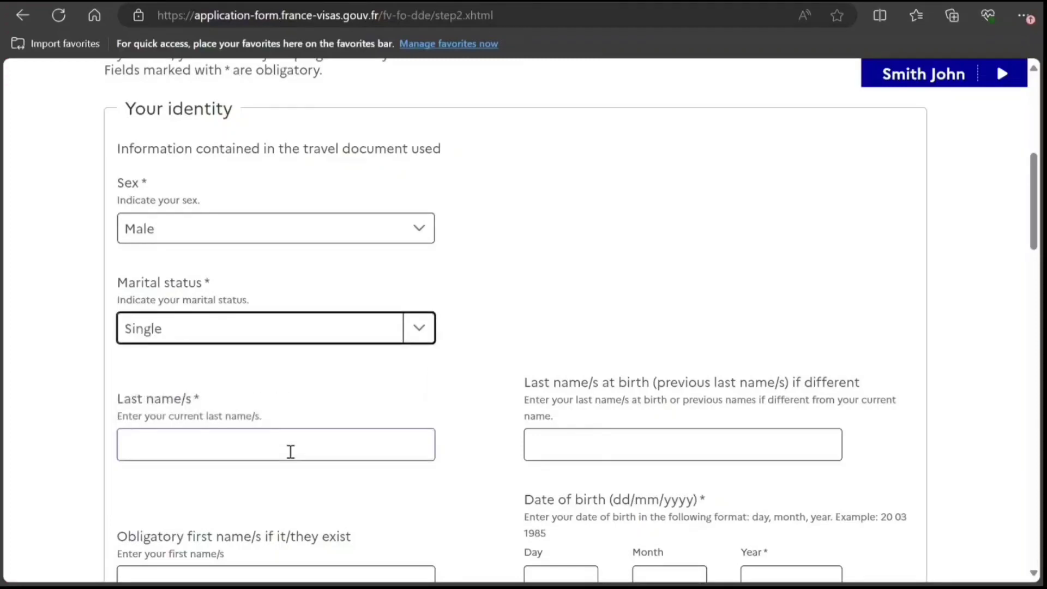
click(317, 449)
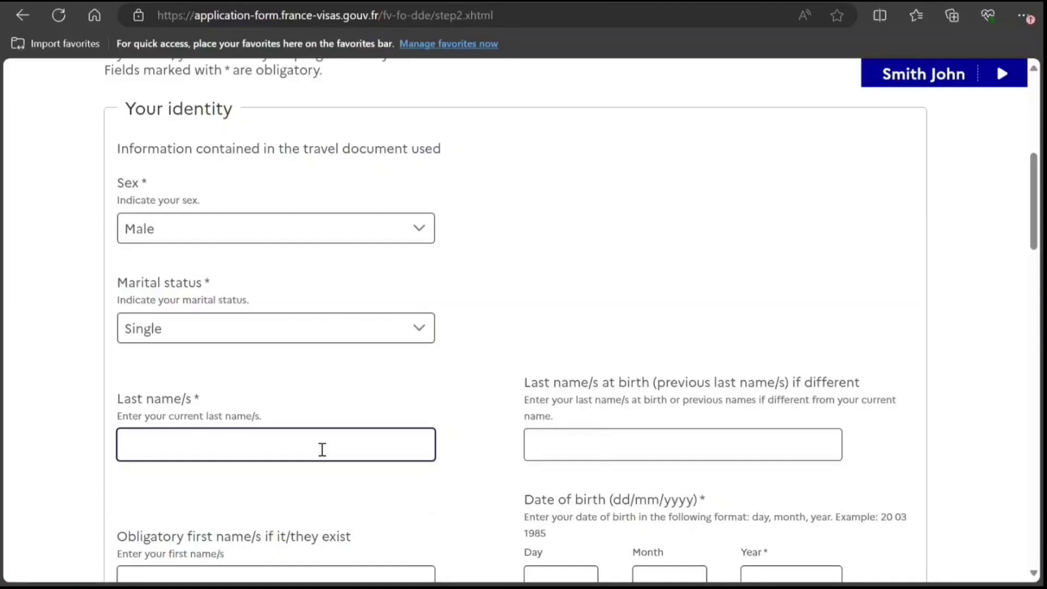
Enter the applicant's last name, first name, and birth day and month (30/10).
text(SMITH)
key(Tab)
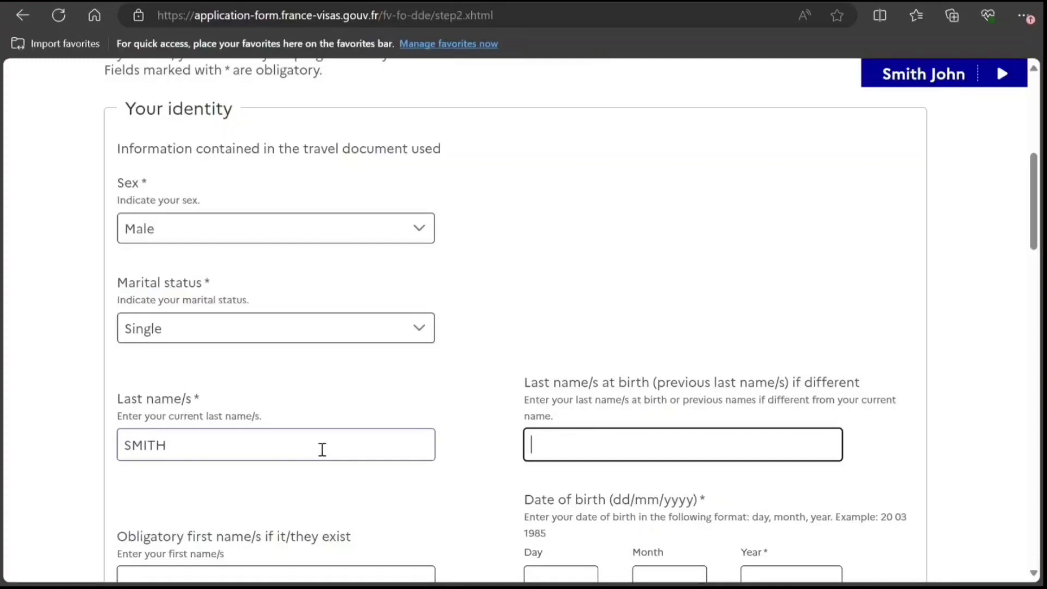
key(Tab)
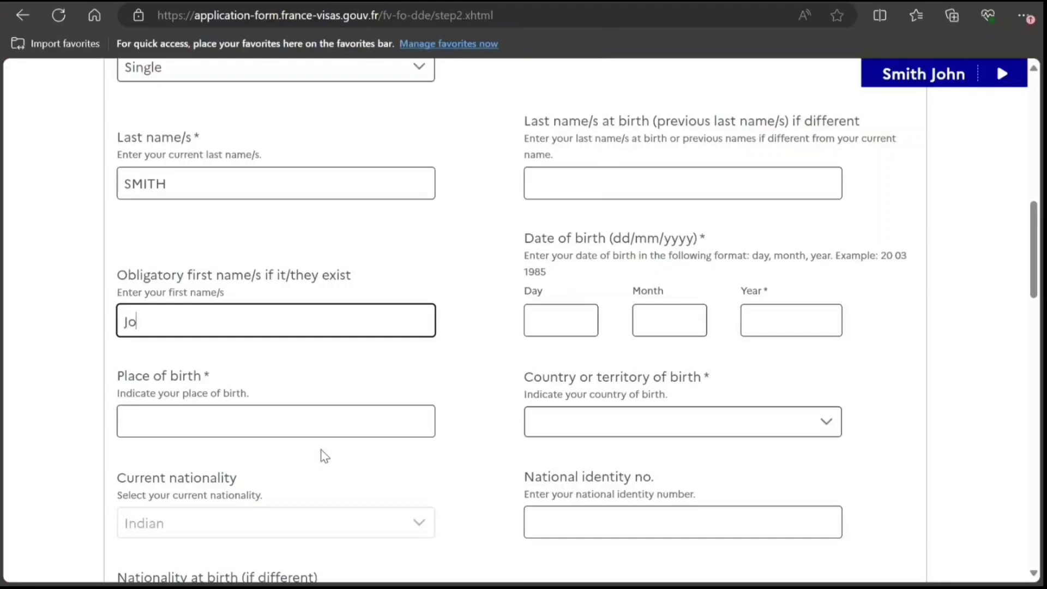
key(Tab)
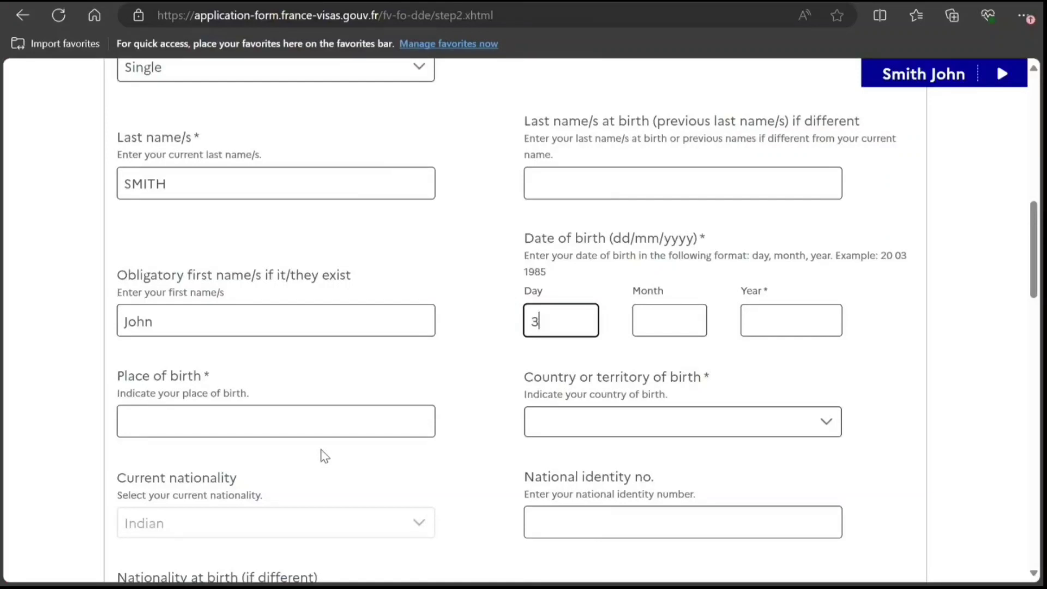
key(Tab)
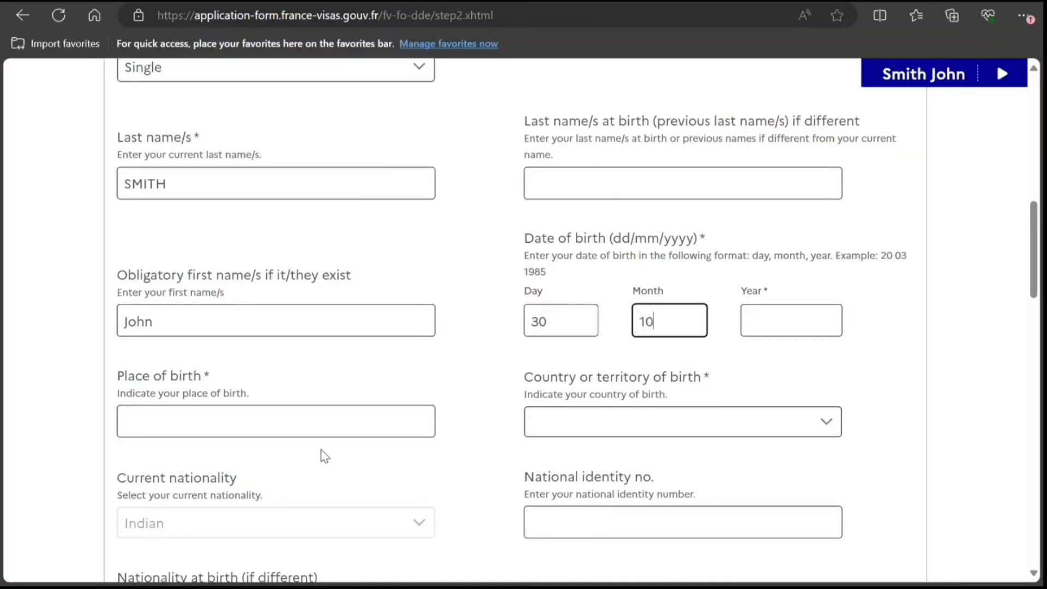
key(Tab)
Complete birth year 1997, place of birth NEW DELHI and country of birth India.
text(199)
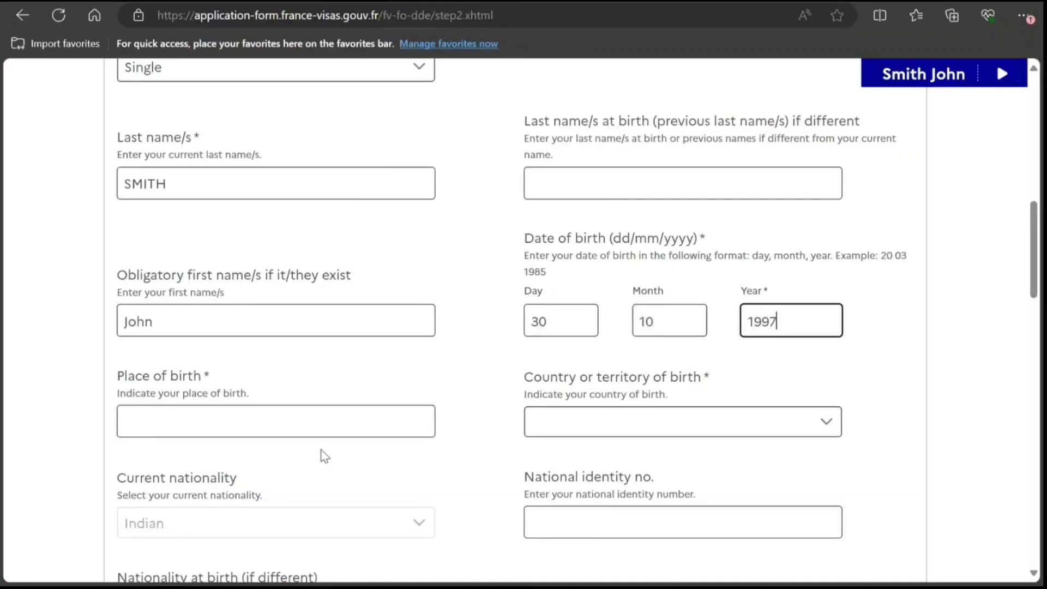
key(Tab)
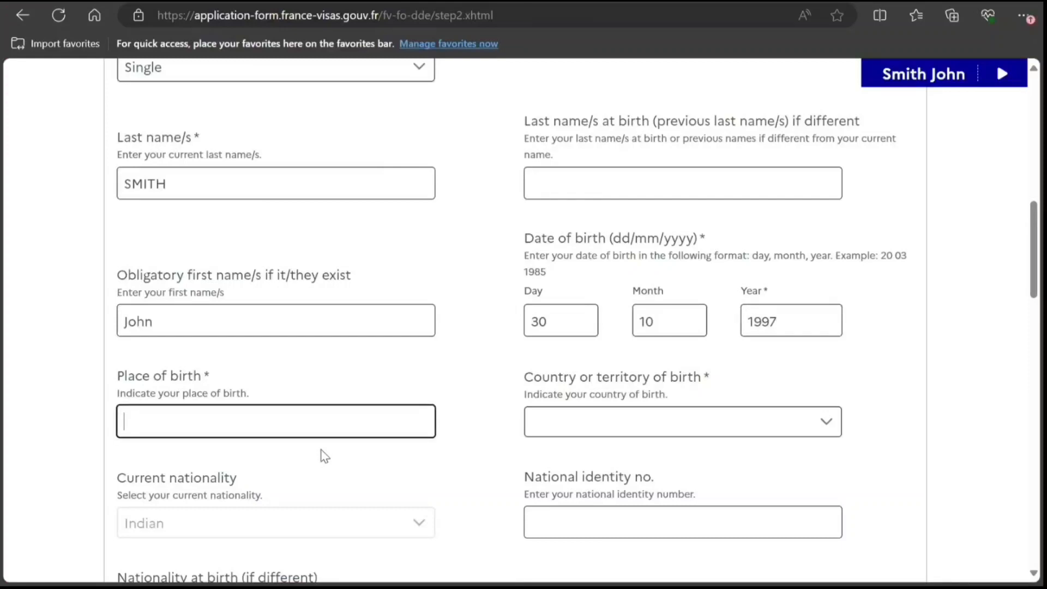
text(NEW DELHI)
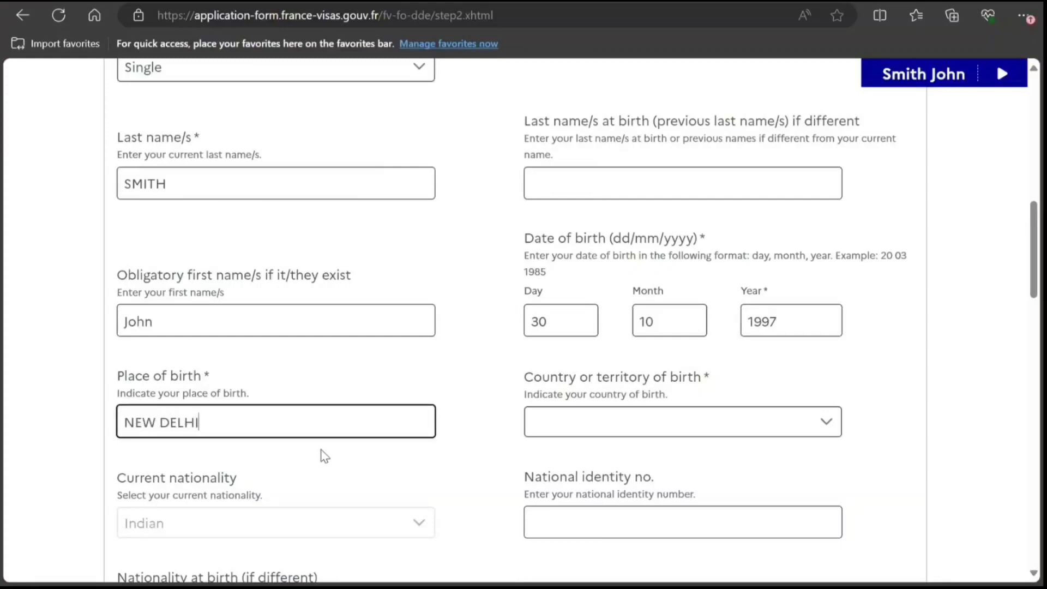
key(Tab)
text(ind)
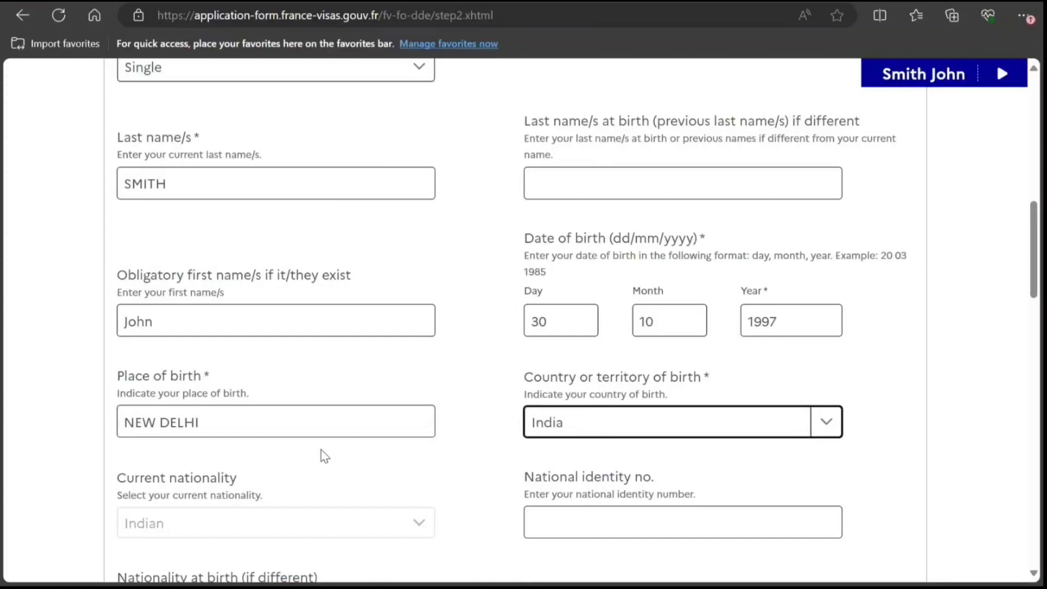
key(Tab)
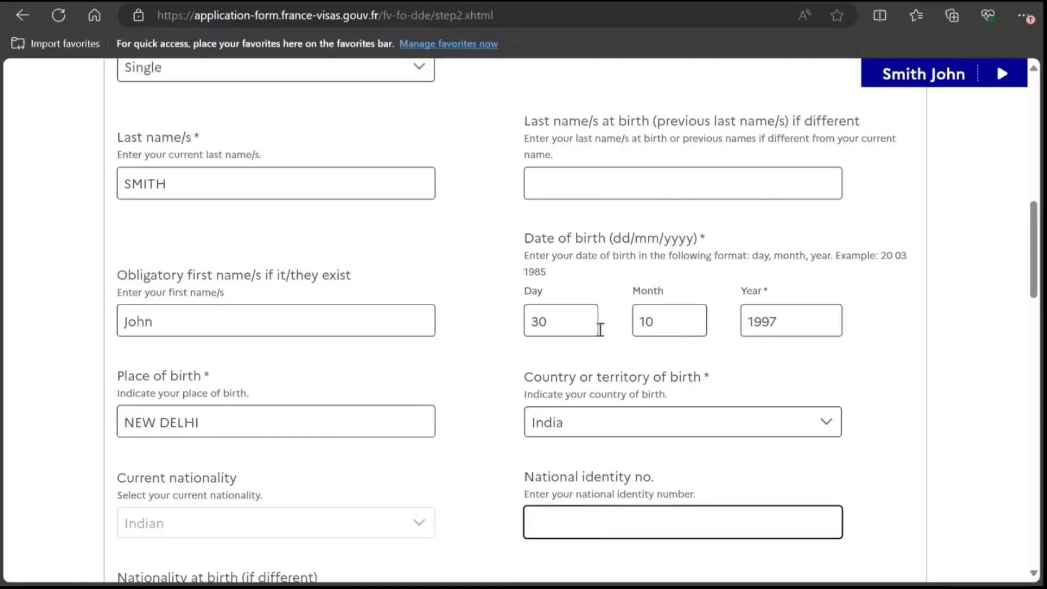
scroll(996, 331, down, 6)
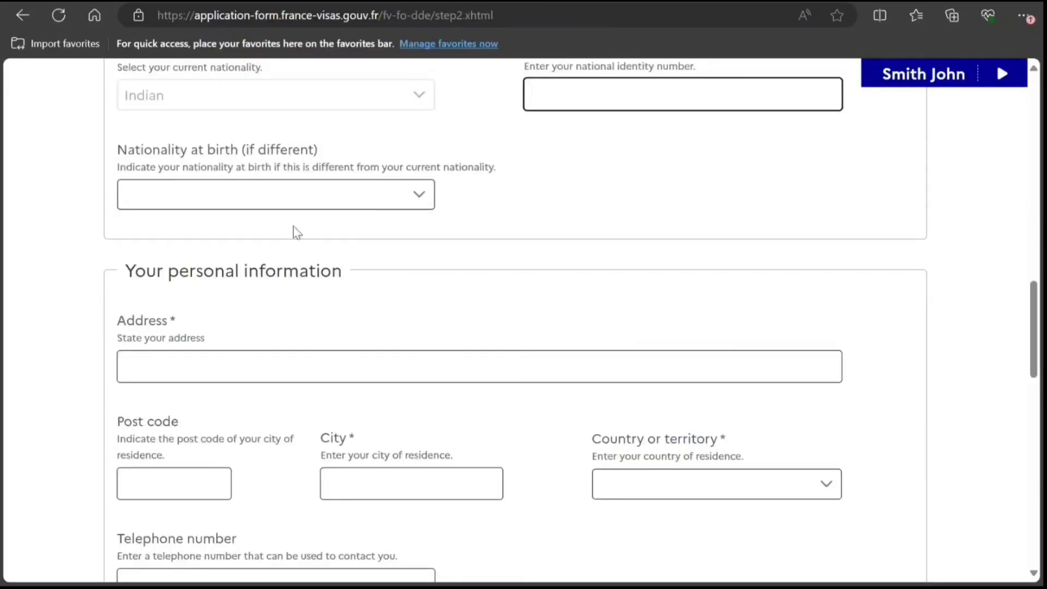
Enter the home street address, post code 787878, city NEW DELHI and country India.
click(226, 365)
text(6767 )
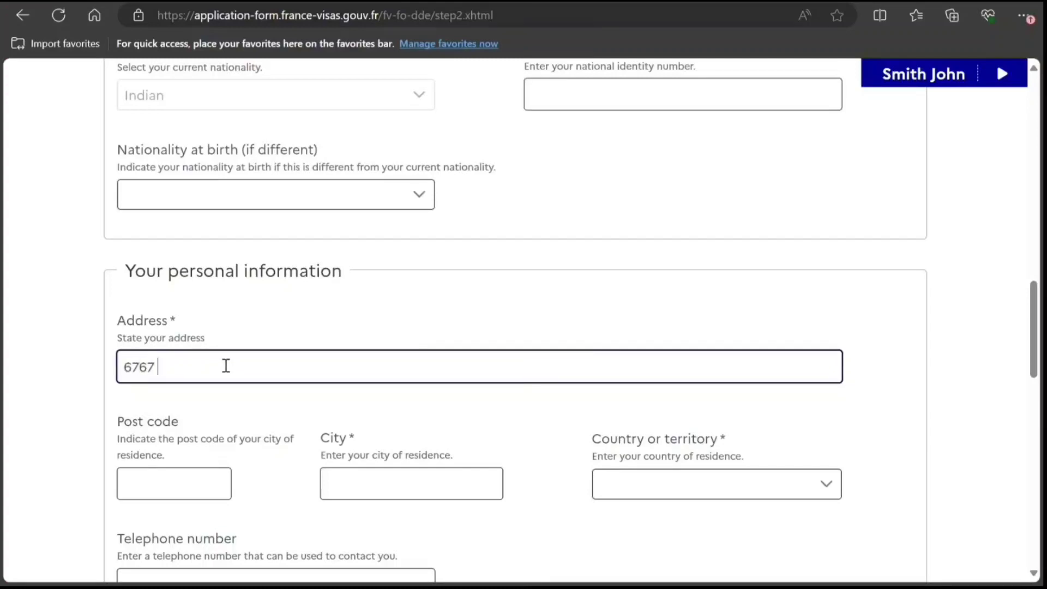
text(HGGHG HG FF GFGF F)
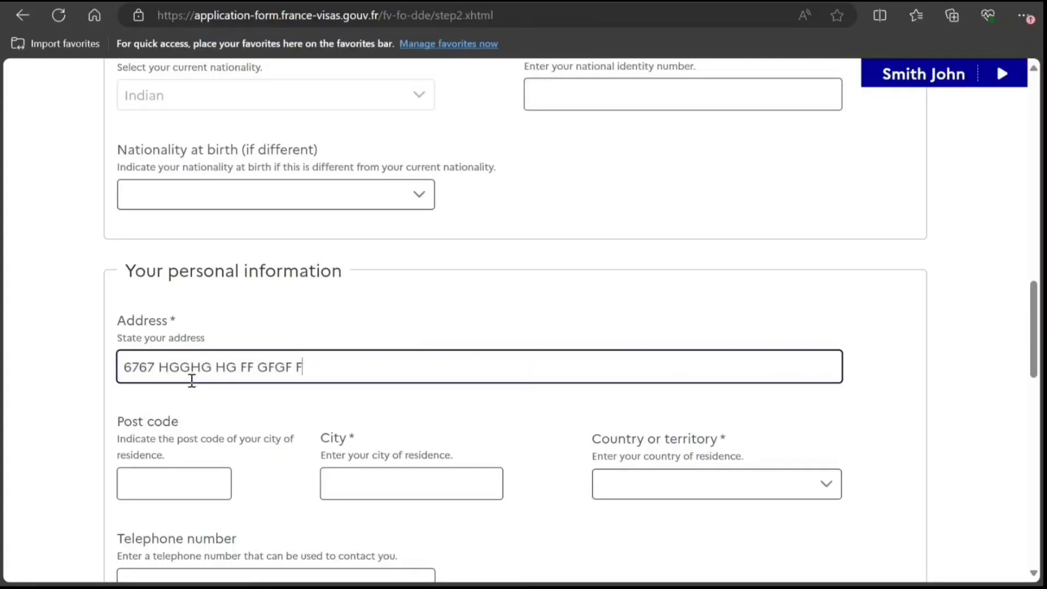
text(VC CCVC V)
key(Tab)
text(787878)
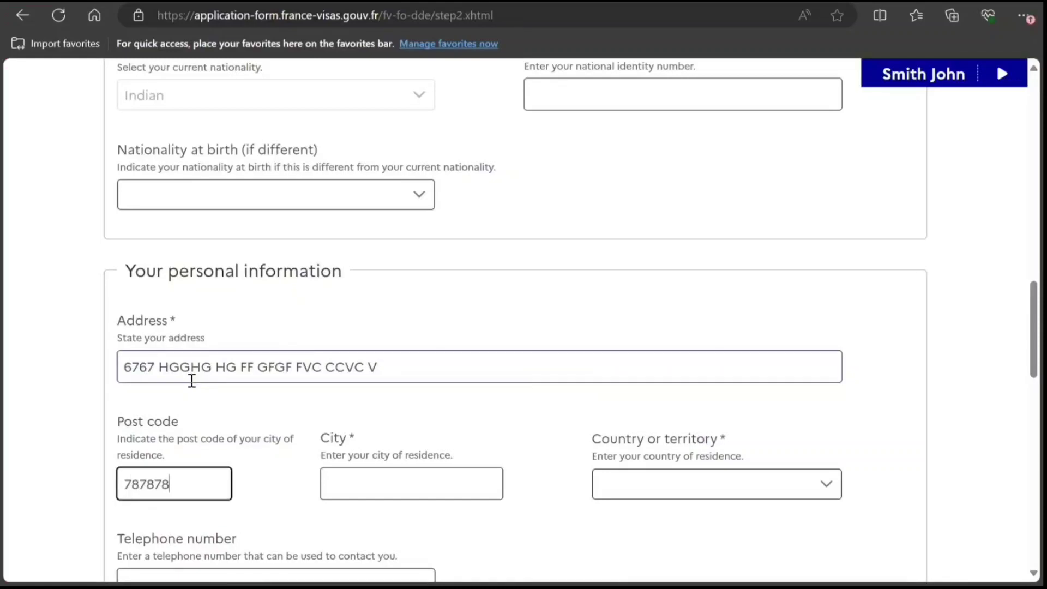
key(Tab)
text(N)
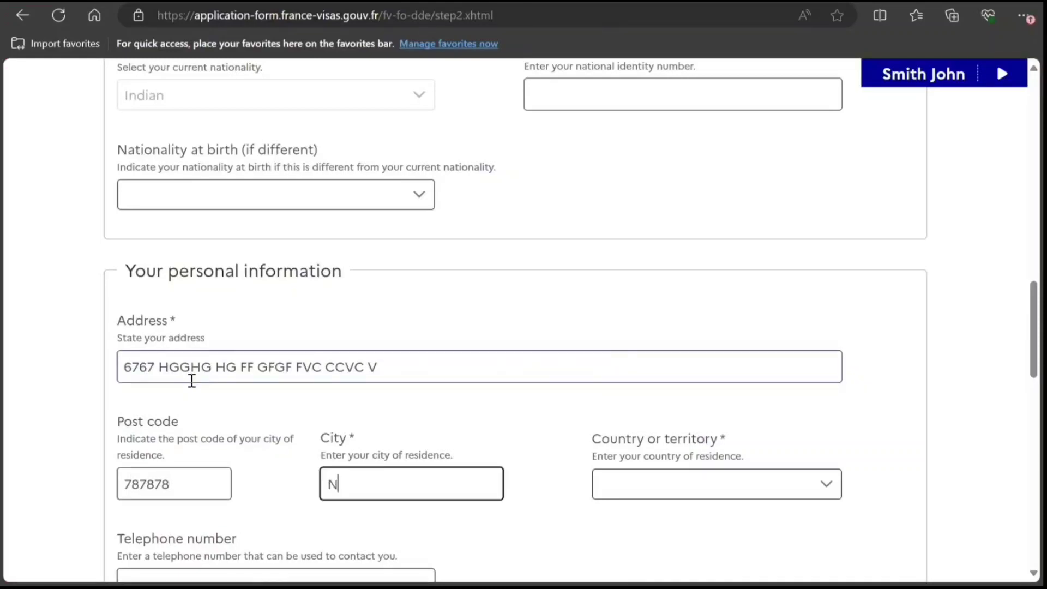
text(EW DELHI)
key(Tab)
text(India)
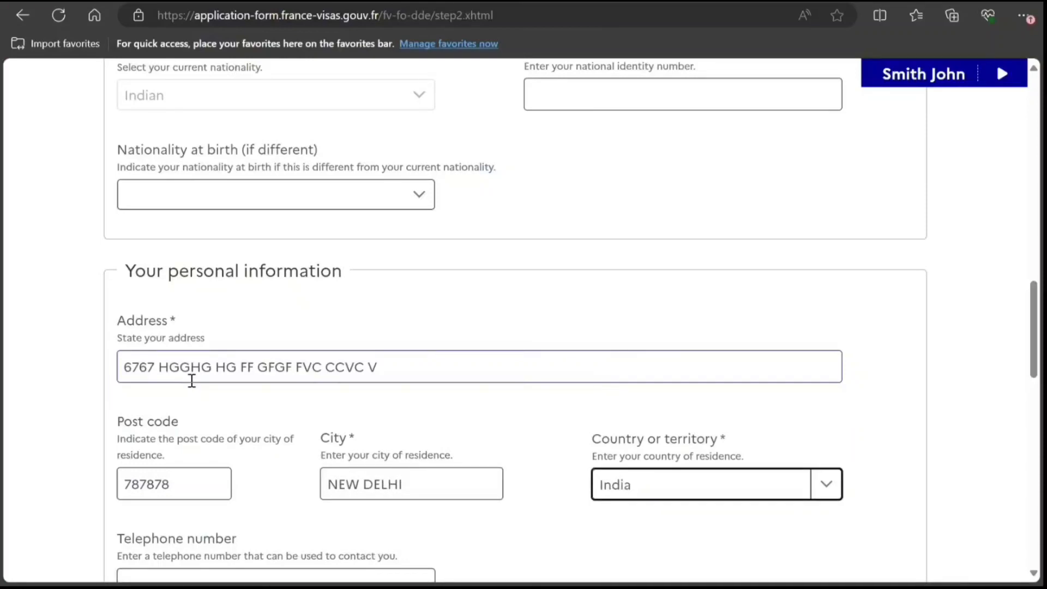
Add the applicant's telephone number and e-mail address to the residence section.
key(Tab)
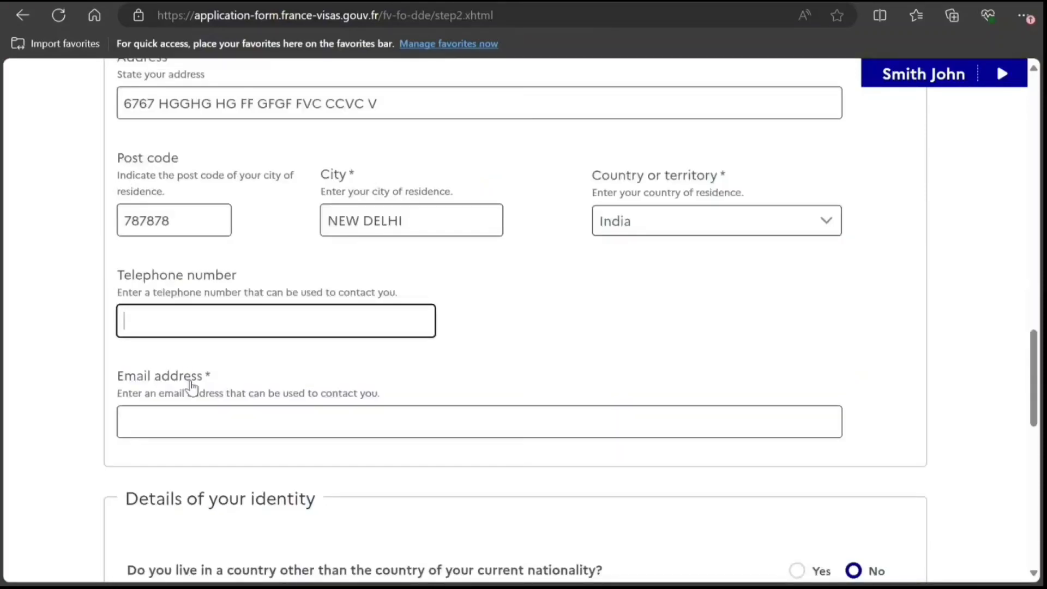
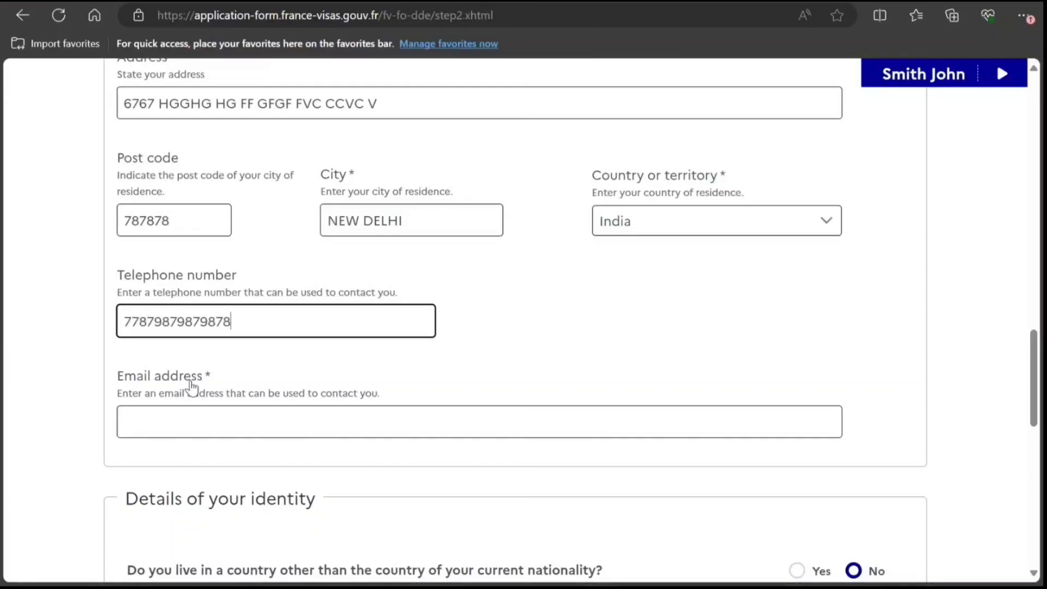
key(Tab)
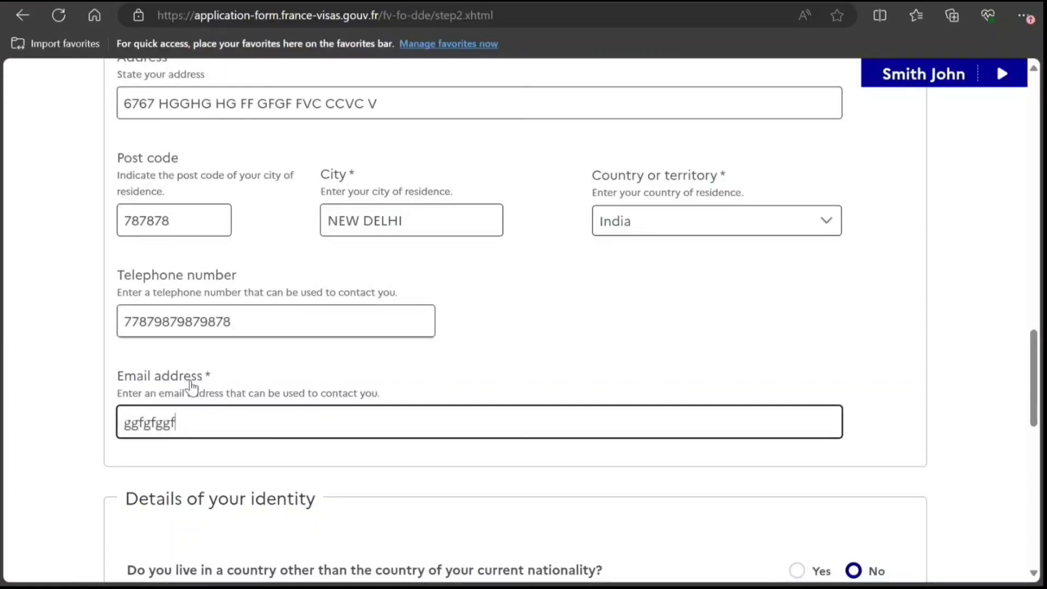
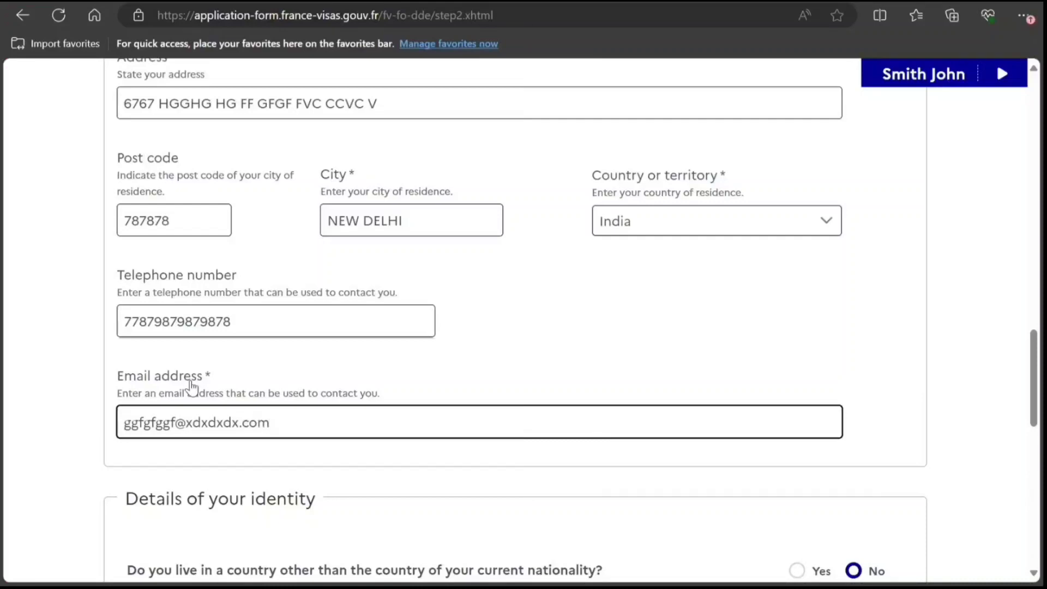
key(Tab)
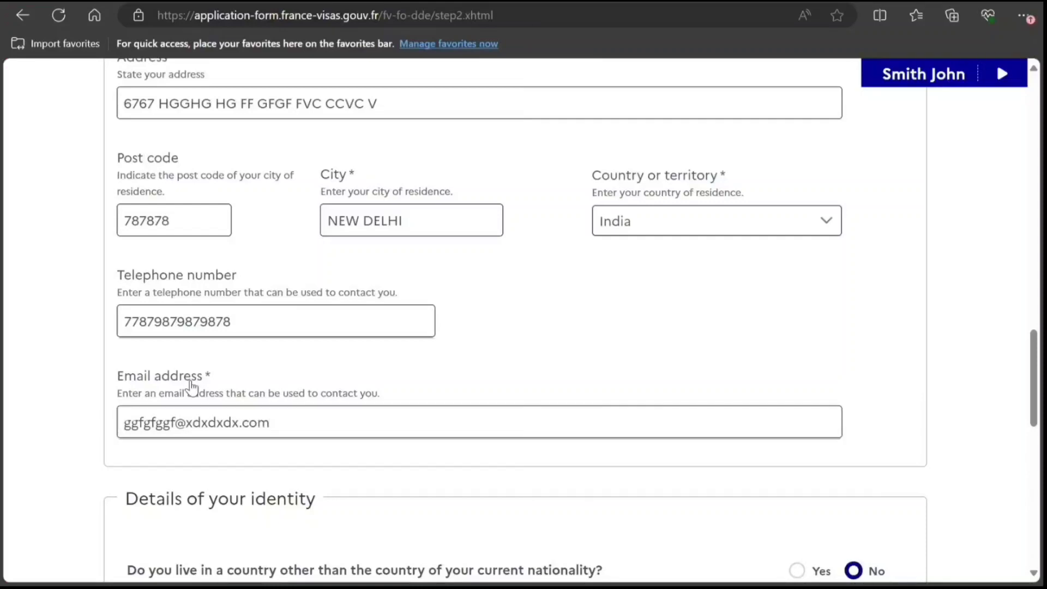
scroll(191, 384, down, 5)
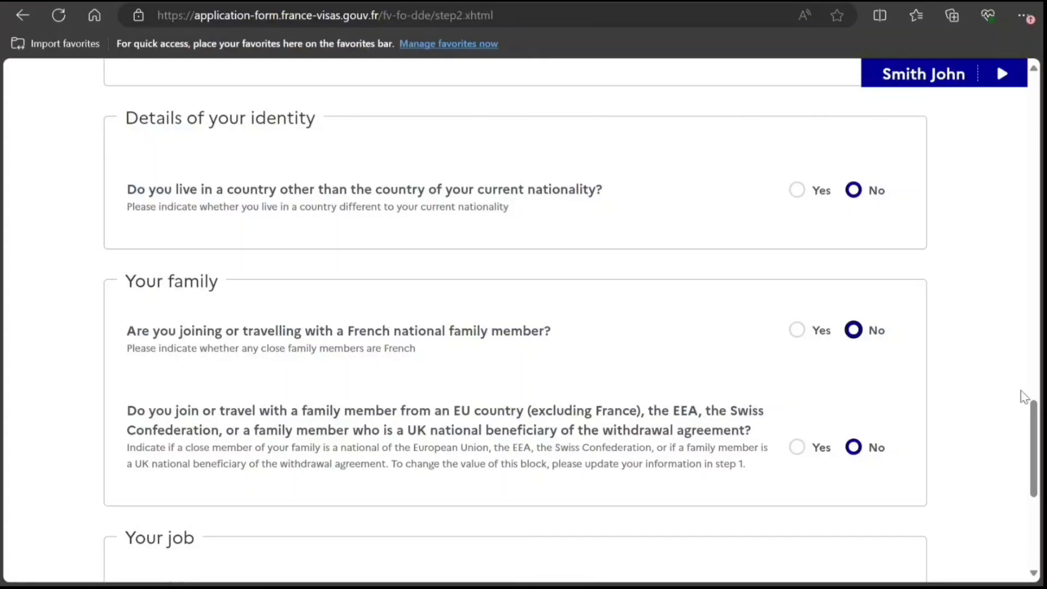
scroll(1038, 422, down, 5)
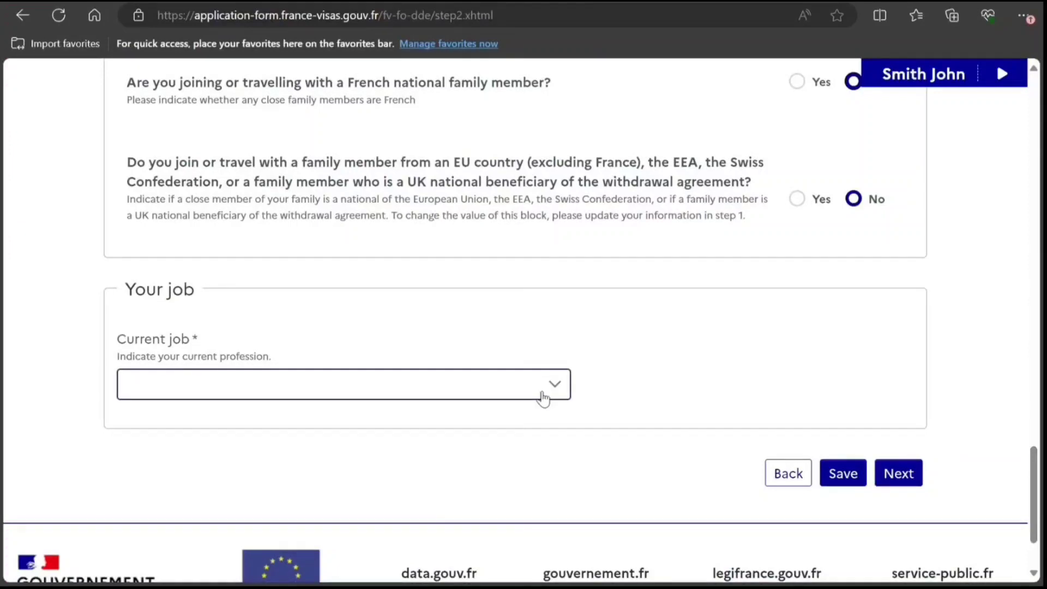
Set current job to Computer engineer in the Administrative and support services sector.
click(542, 399)
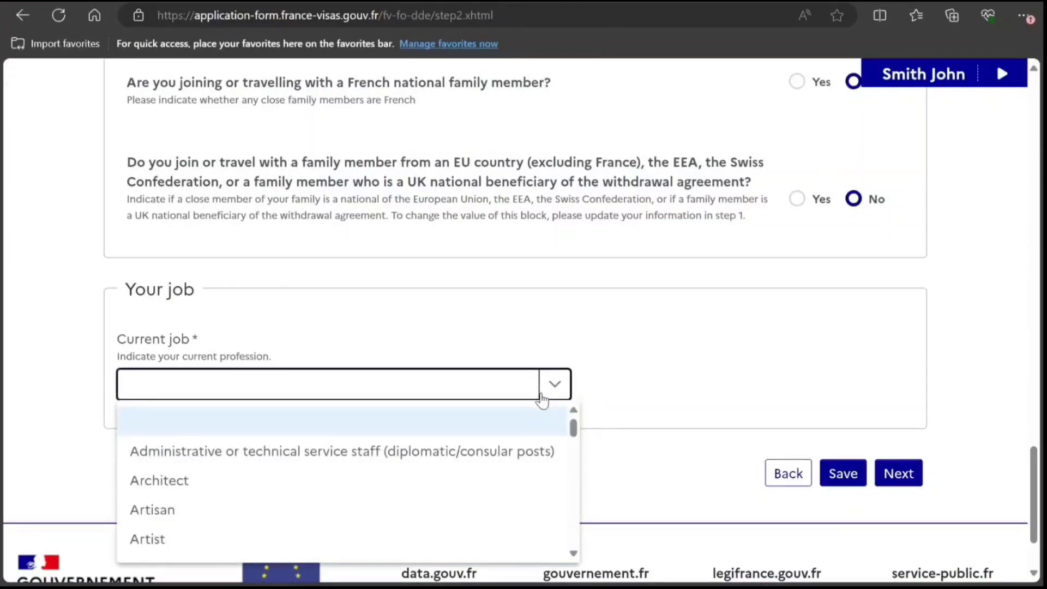
click(573, 553)
click(571, 553)
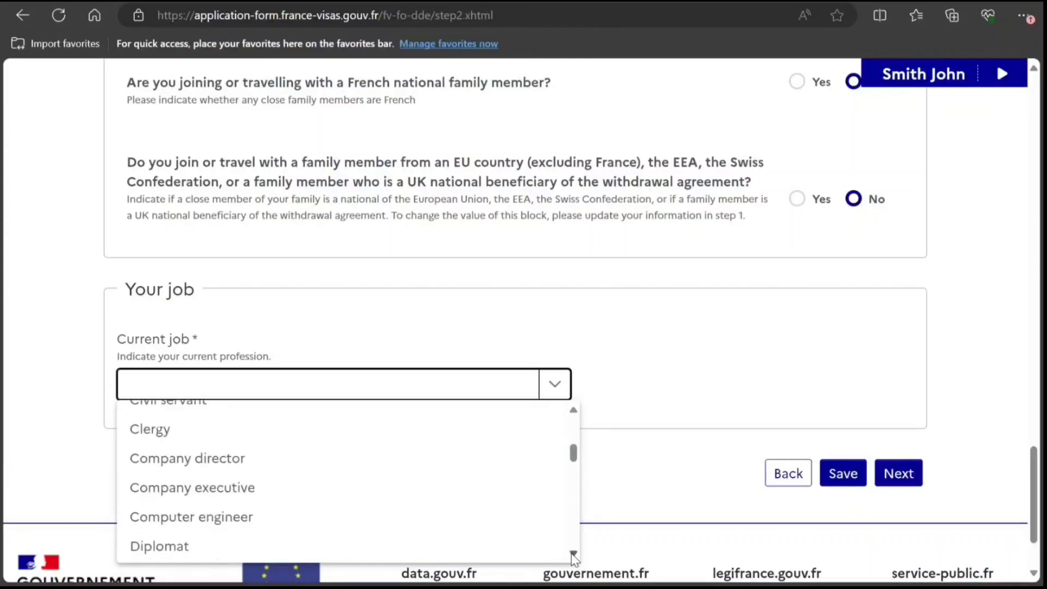
click(263, 517)
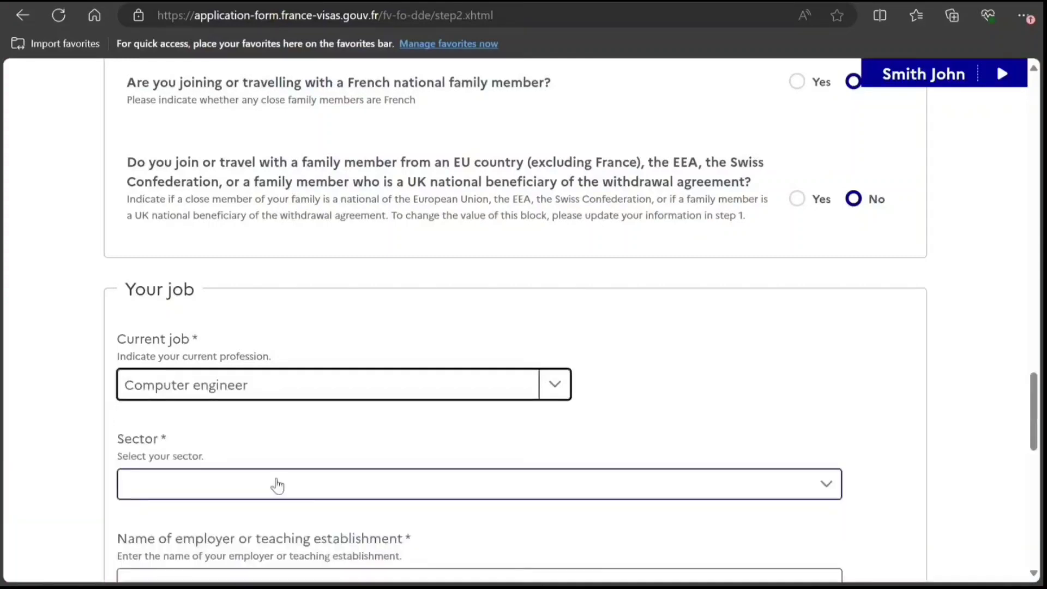
click(254, 486)
click(249, 415)
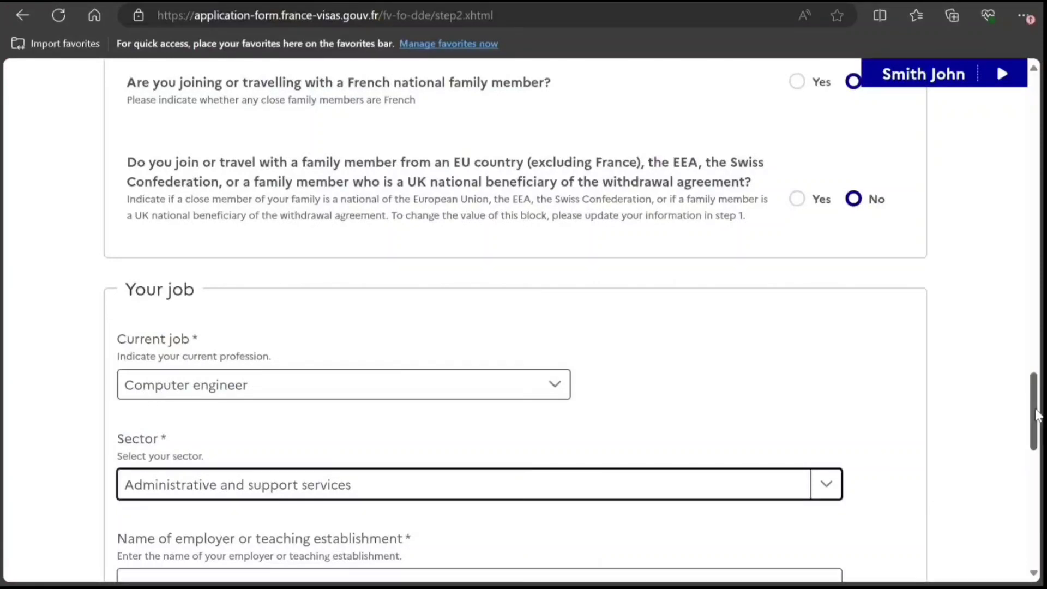
drag(1036, 414, 1037, 469)
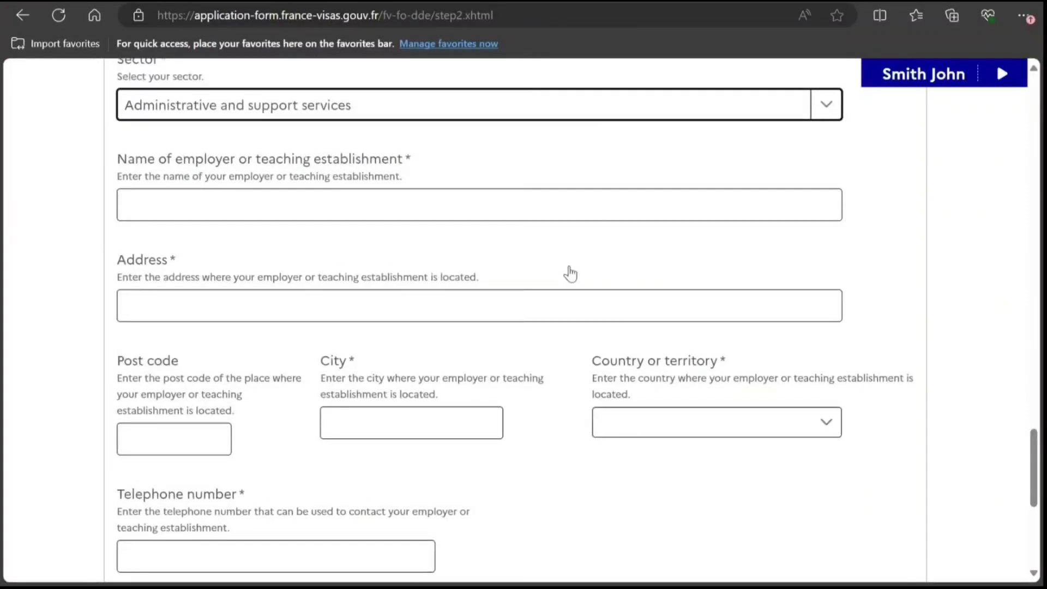
Enter the employer's name, address, post code 8787878 and city NEW DELHI.
click(399, 203)
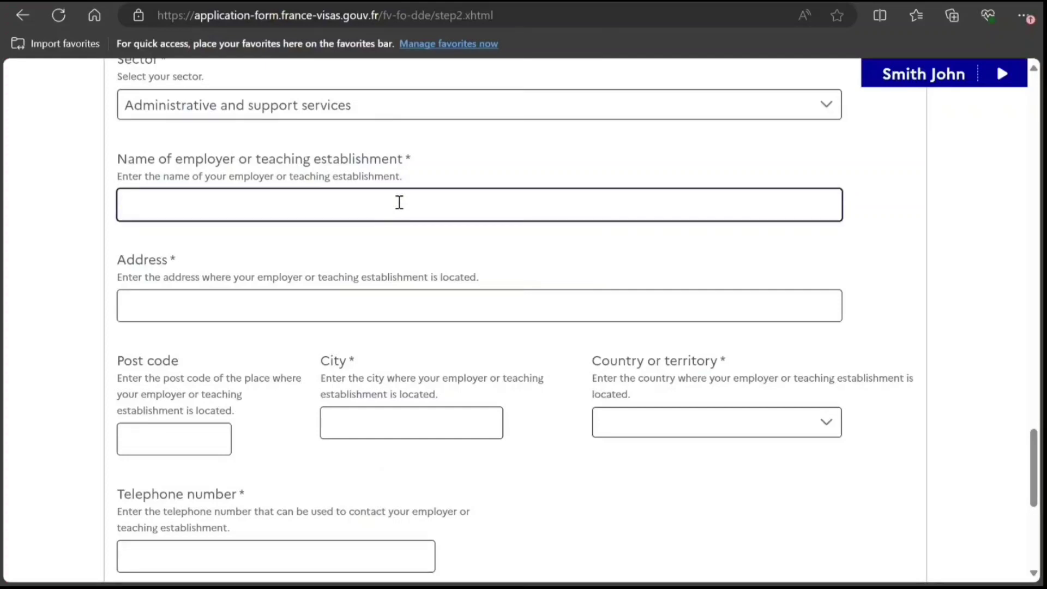
text(VVVHHVHVV)
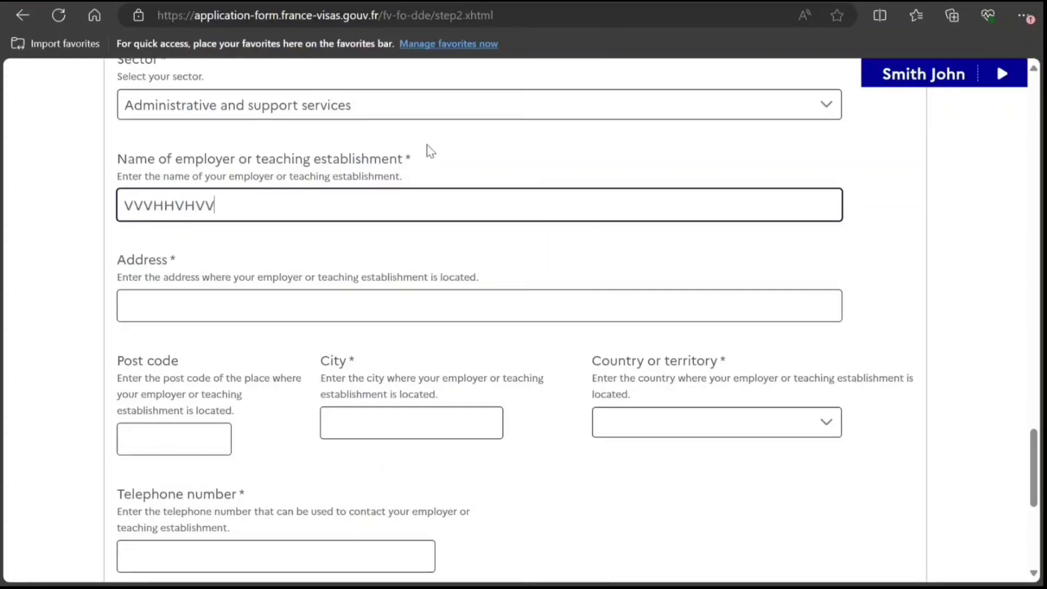
key(Tab)
text(FFXF G )
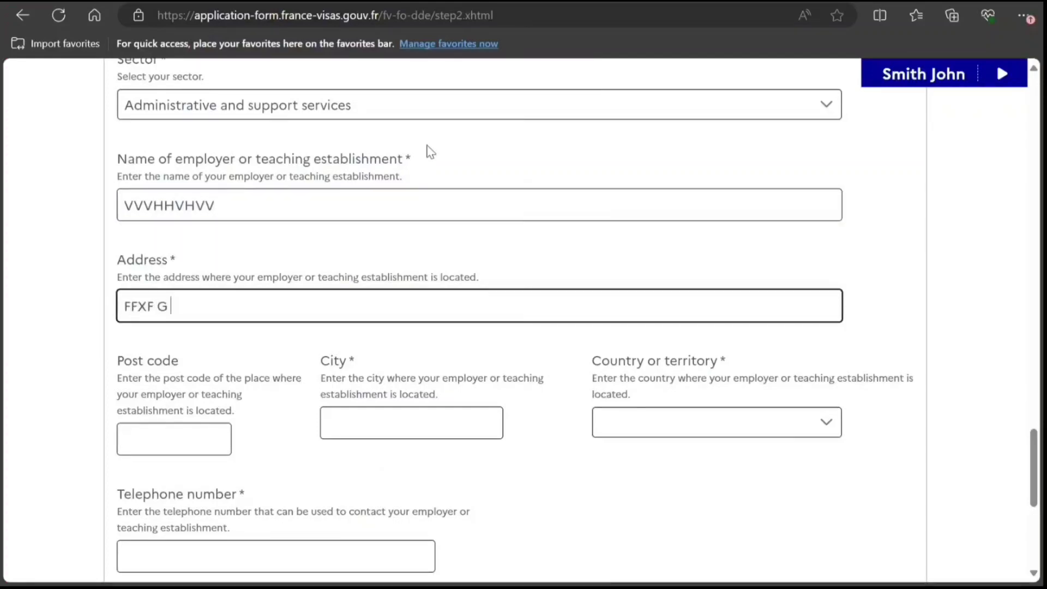
text( CCV CVCV)
key(Tab)
text(878)
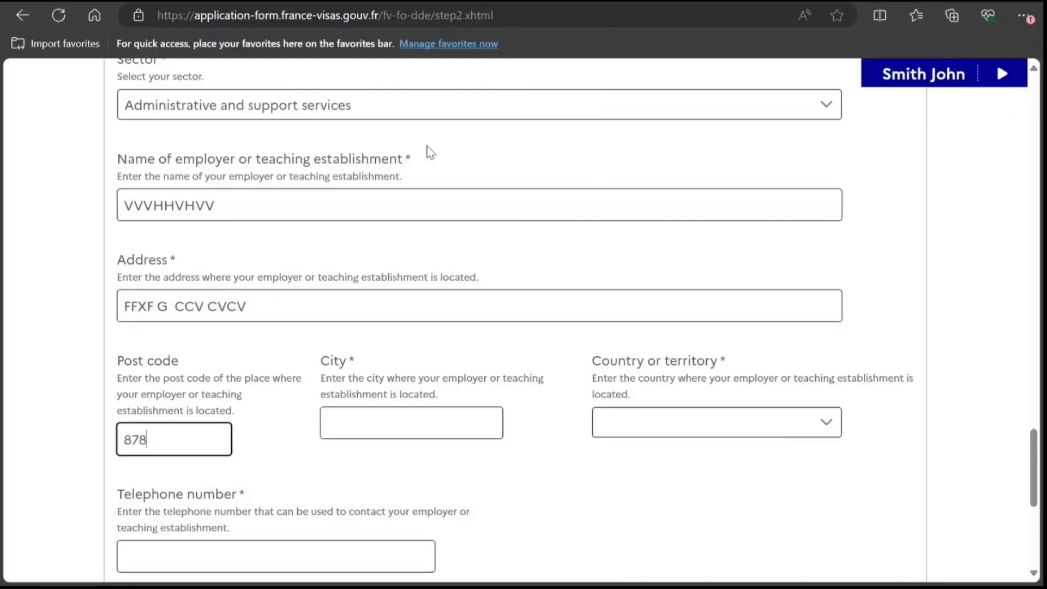
text(7878)
key(Tab)
text(FDXDXDXD)
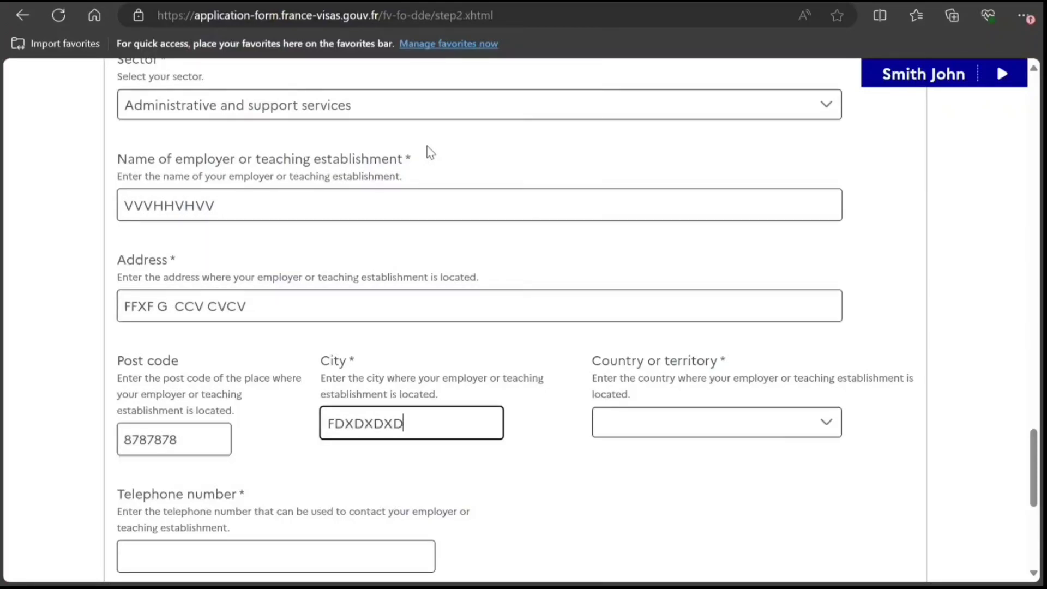
key(BackSpace)
key(BackSpace)
key(BackSpace)
key(BackSpace)
key(BackSpace)
key(BackSpace)
text(NEW)
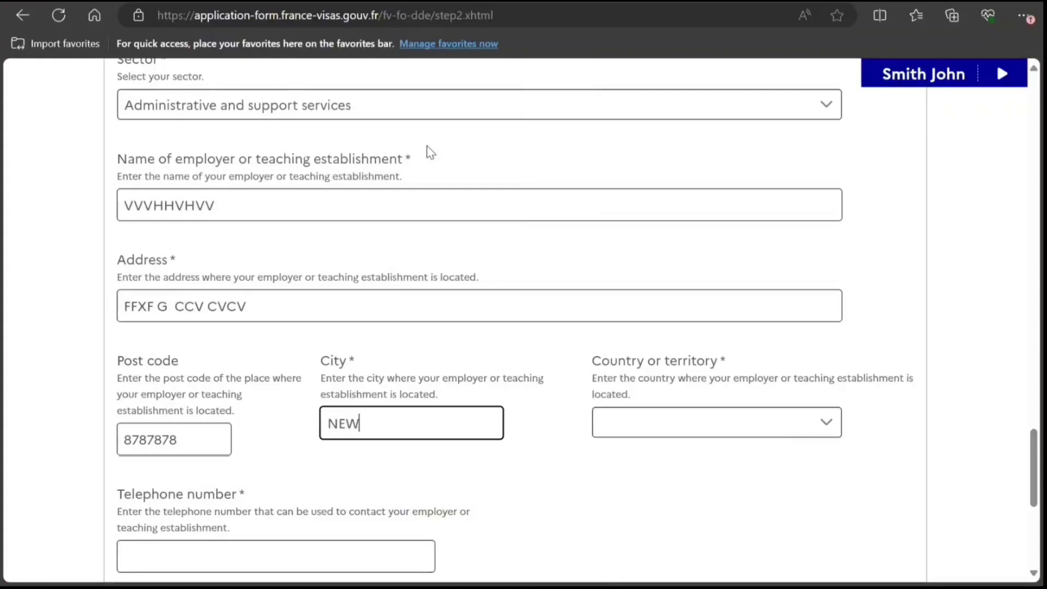
text( DELHI)
Set employer country to India, add employer phone and e-mail, and submit step 2.
key(Tab)
text(in)
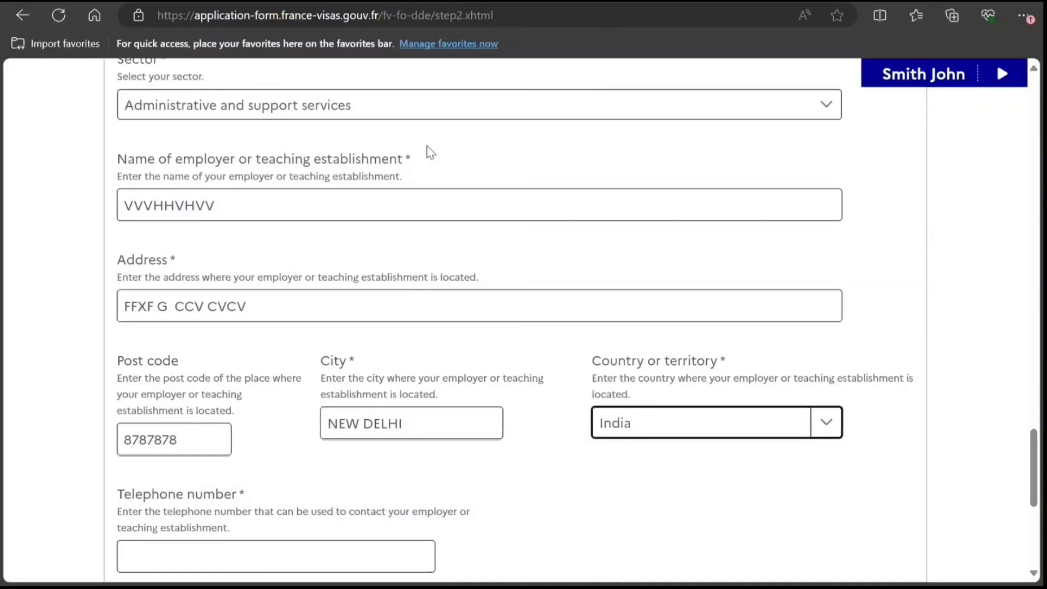
scroll(431, 153, down, 4)
key(Tab)
text(7878787)
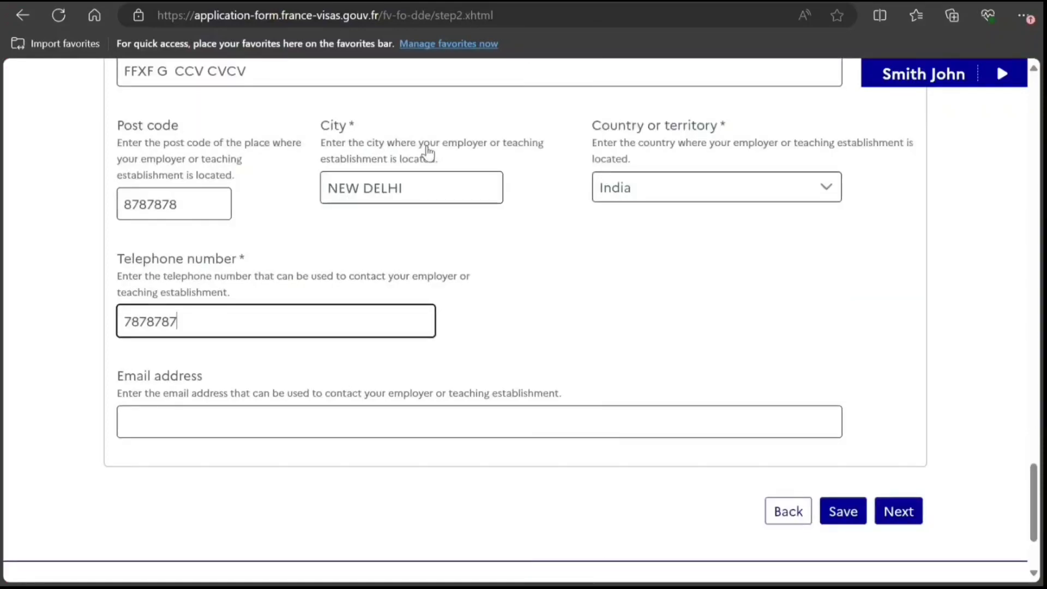
text(878787)
key(Tab)
text(gfcfcfc)
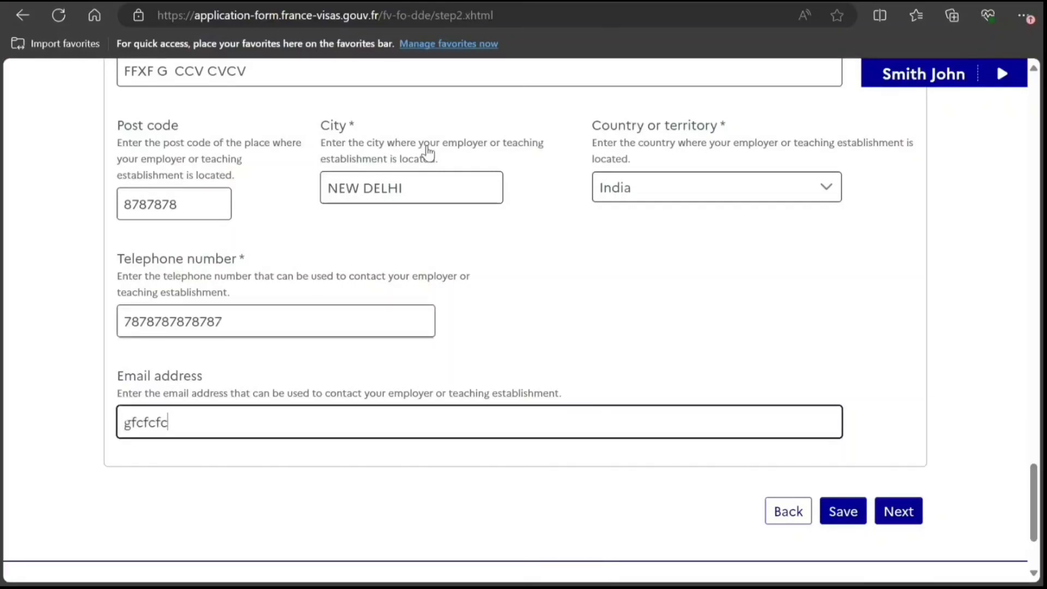
text(cfcffc)
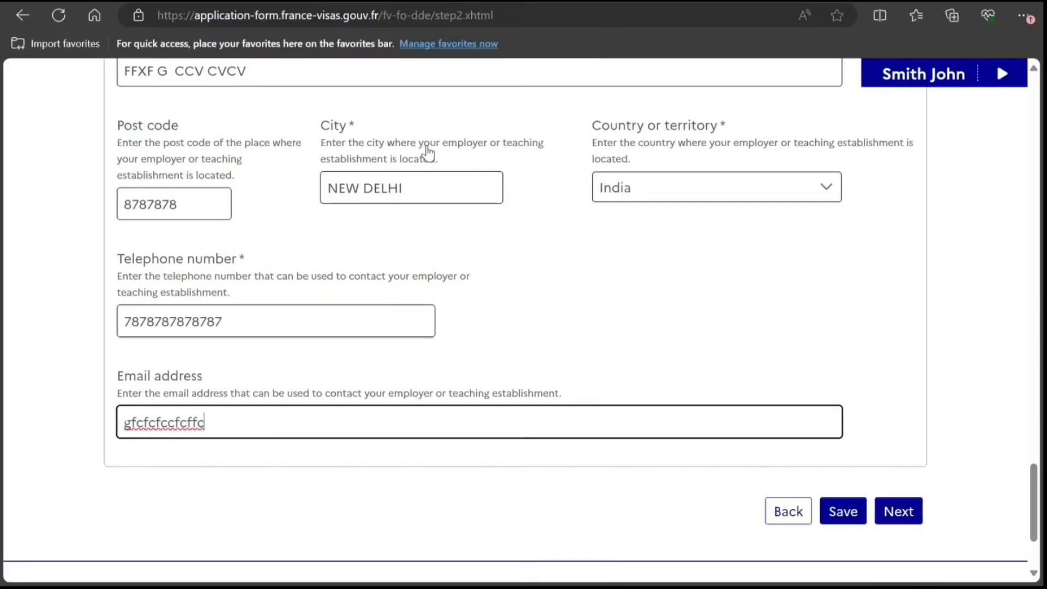
text(@xxdxdxdxd)
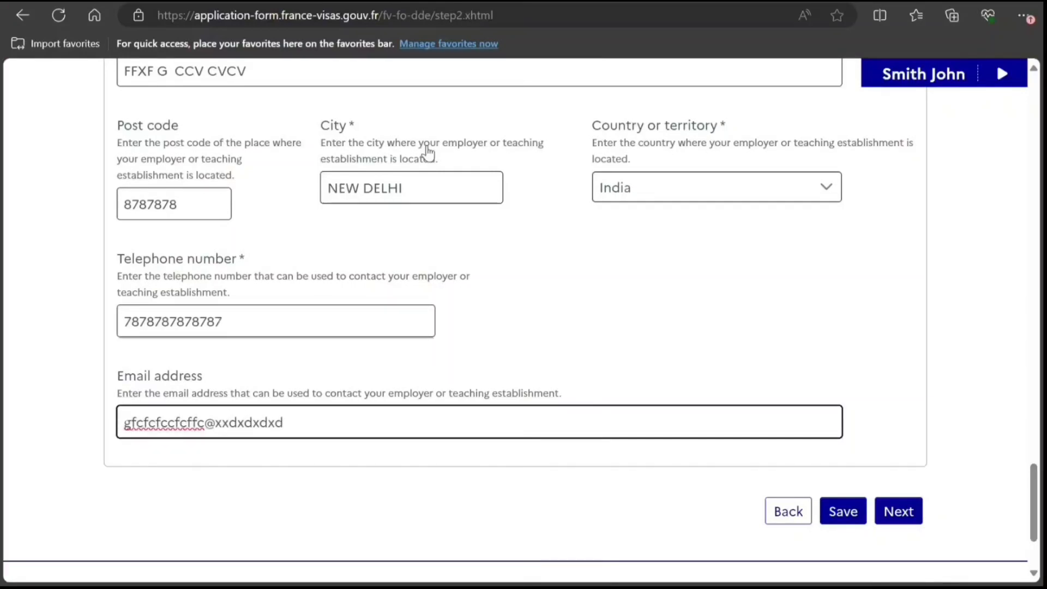
text(.com)
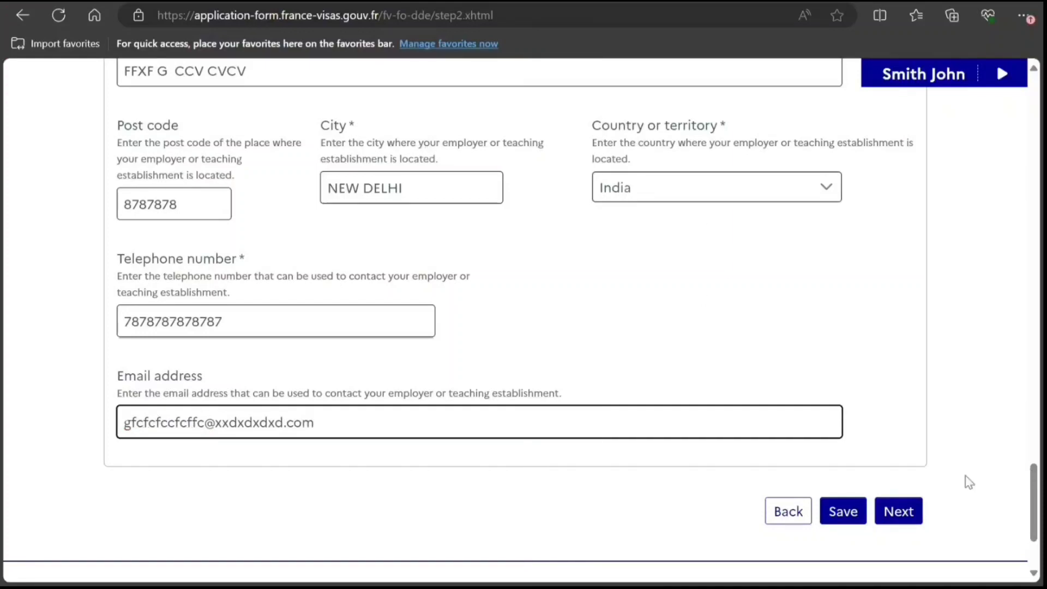
click(914, 508)
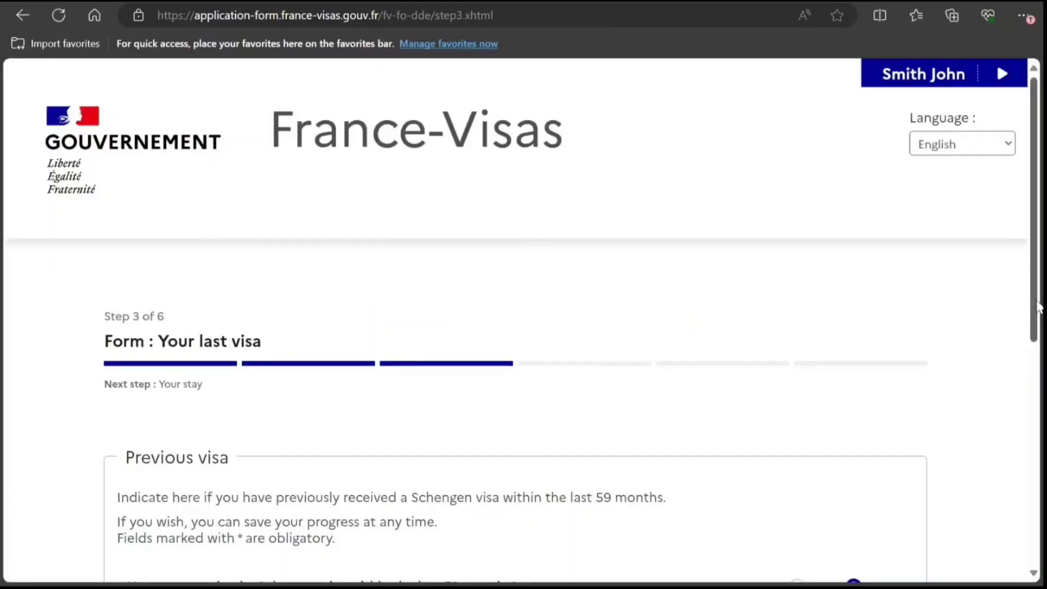
Leave both previous Schengen visa questions at No and continue to step 4.
drag(1038, 307, 1039, 444)
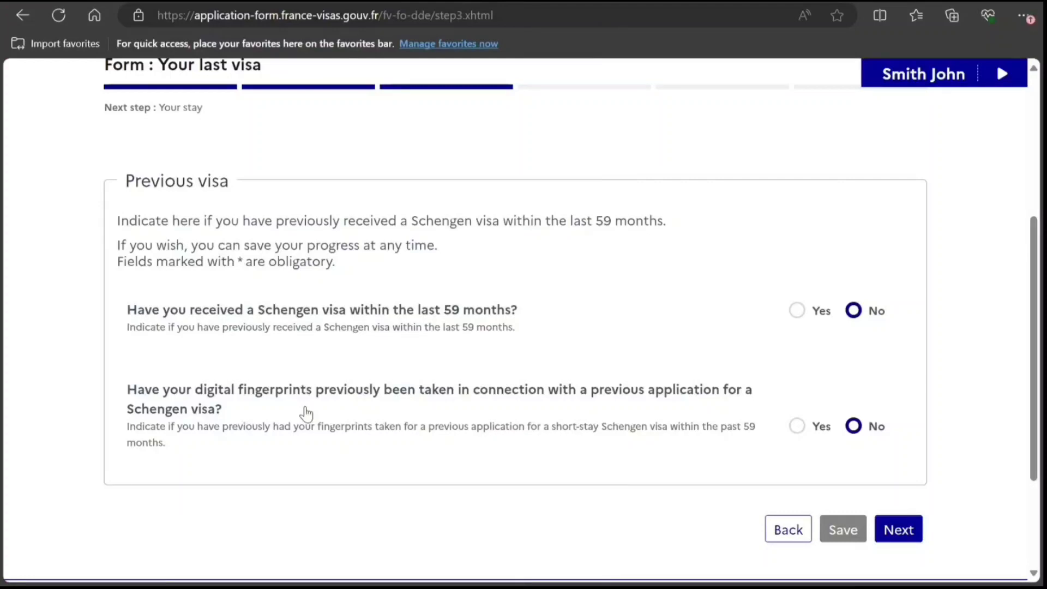
click(897, 538)
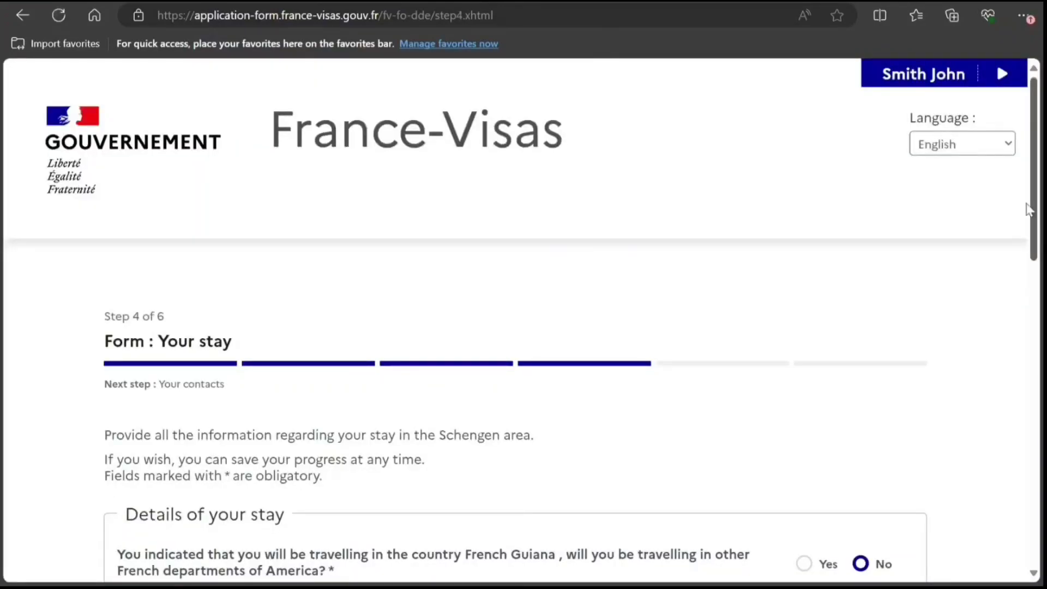
Set the planned arrival date to 31/08/2024.
scroll(366, 246, down, 7)
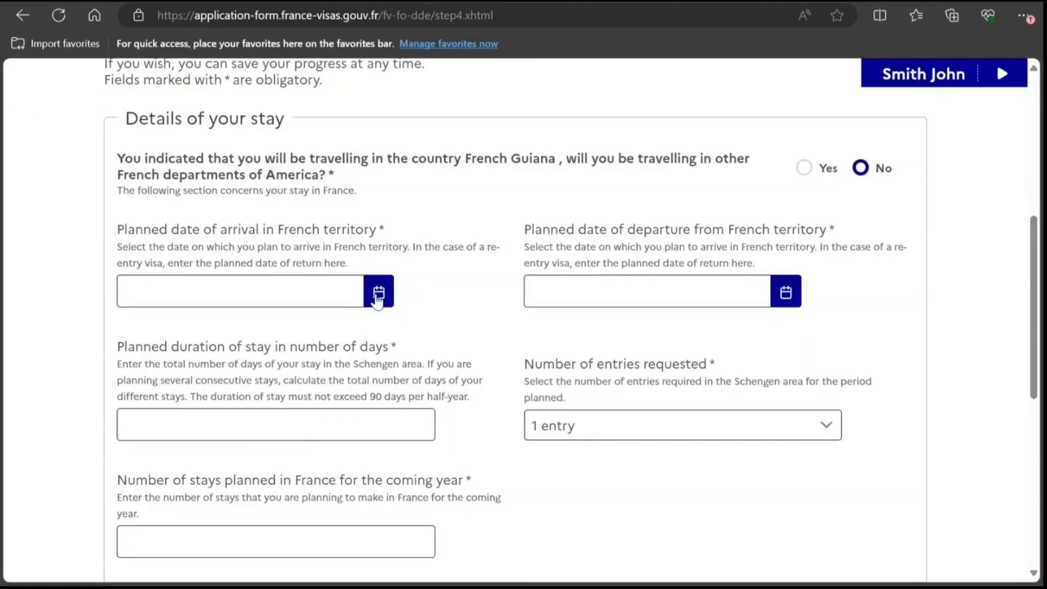
click(379, 294)
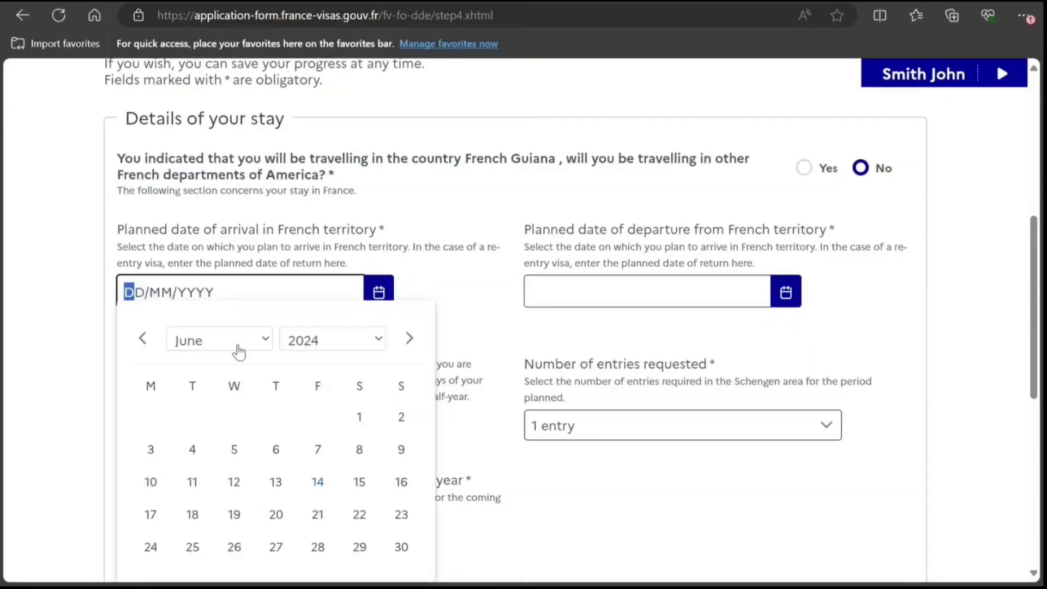
click(271, 340)
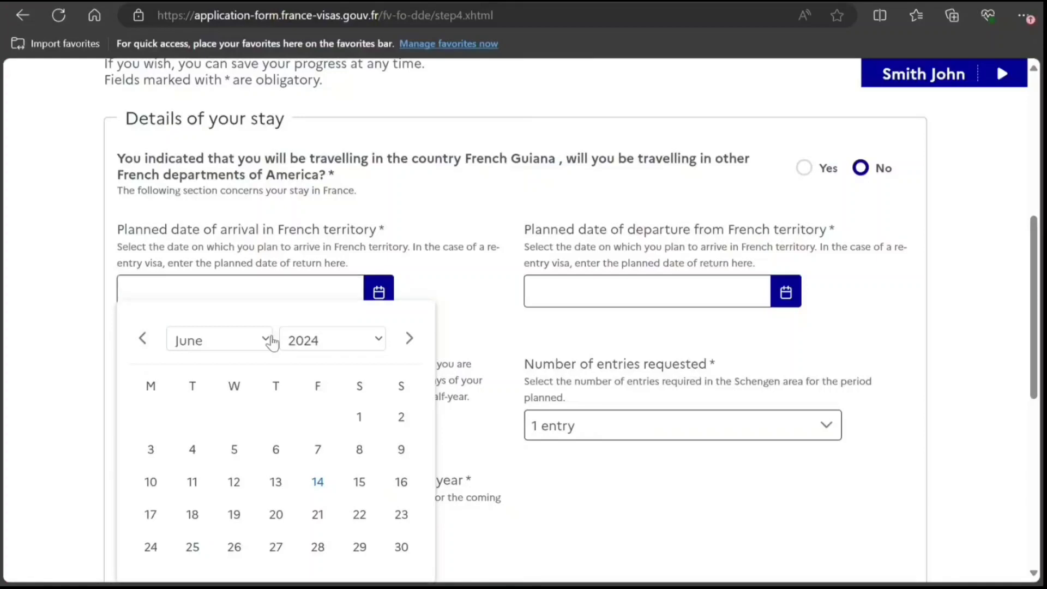
click(229, 493)
click(357, 548)
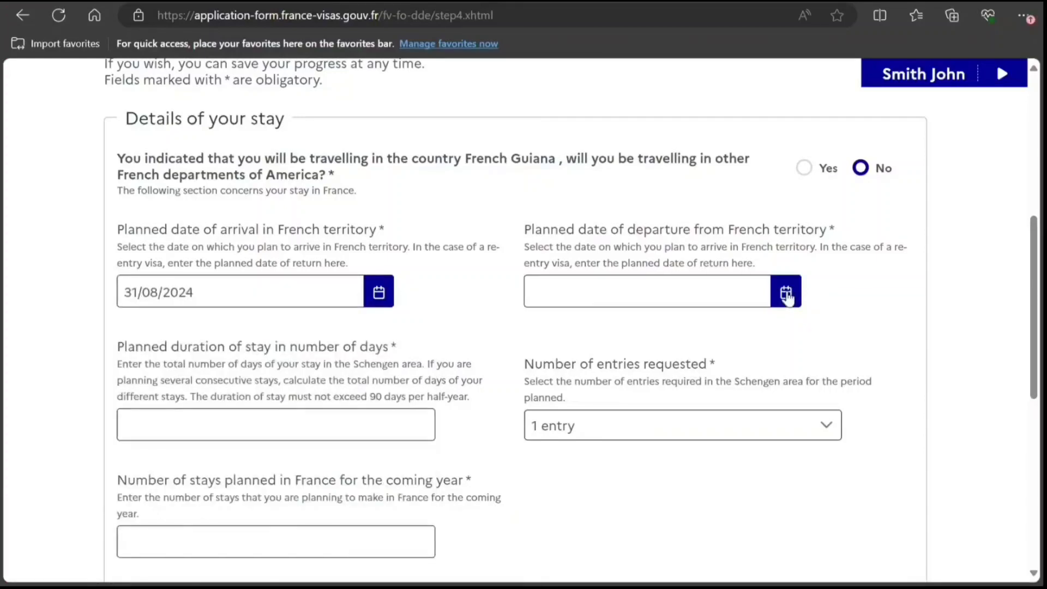
Set the planned departure date to 31/10/2024.
click(790, 285)
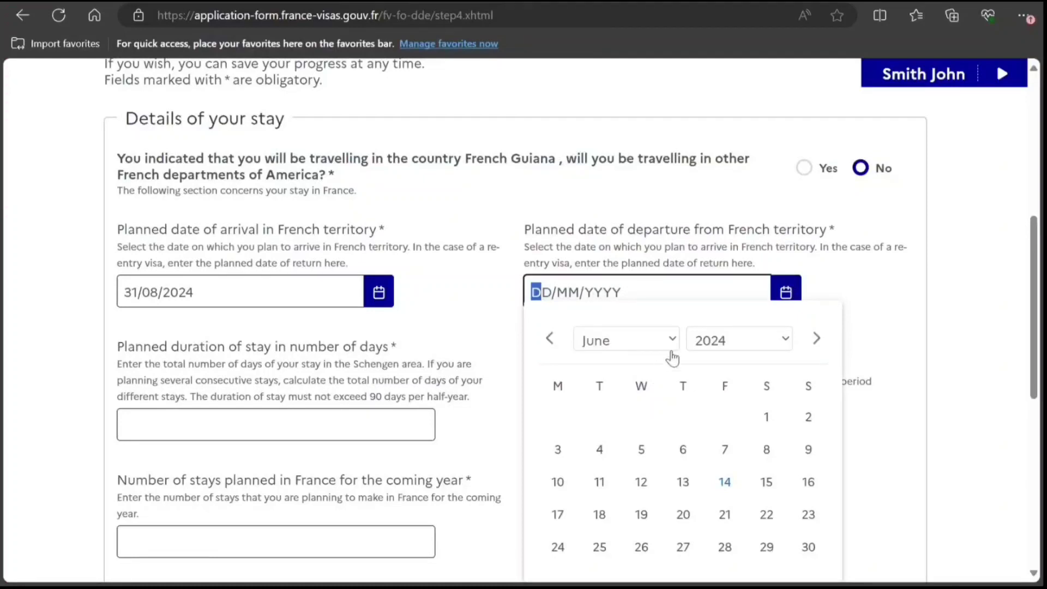
click(626, 525)
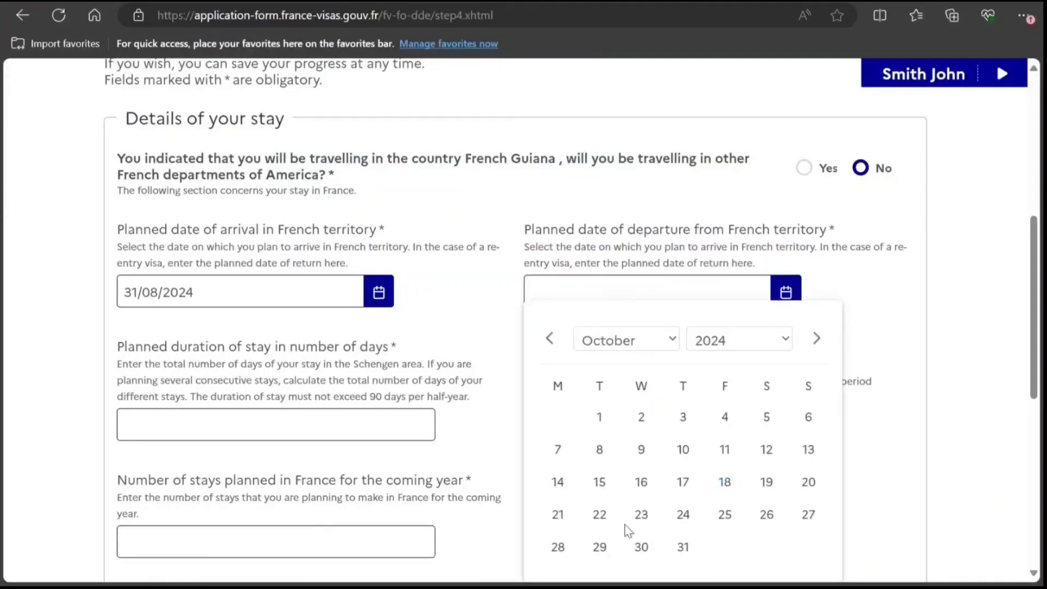
click(682, 546)
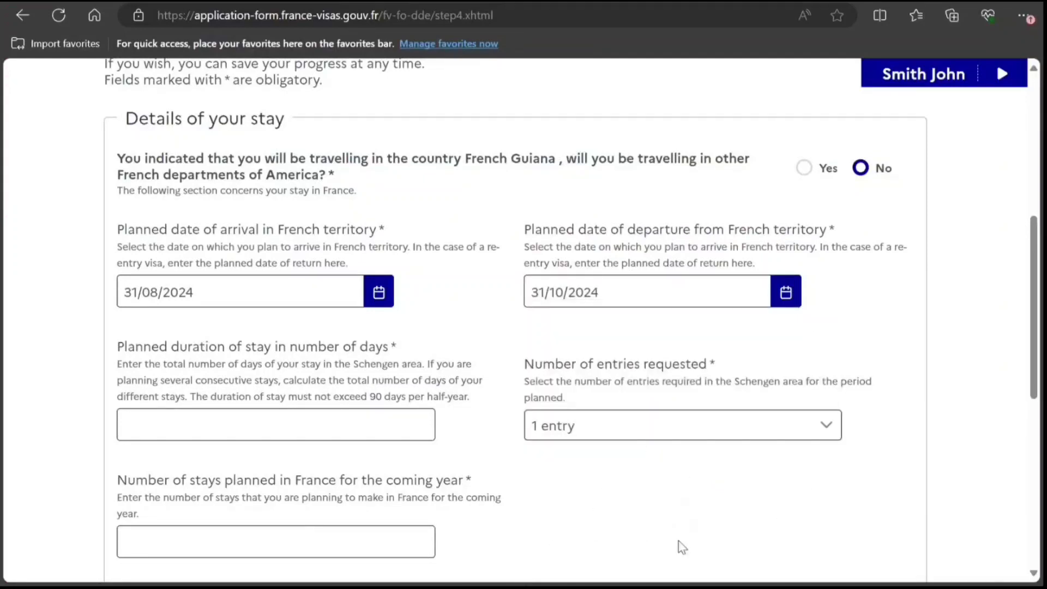
scroll(1036, 302, down, 2)
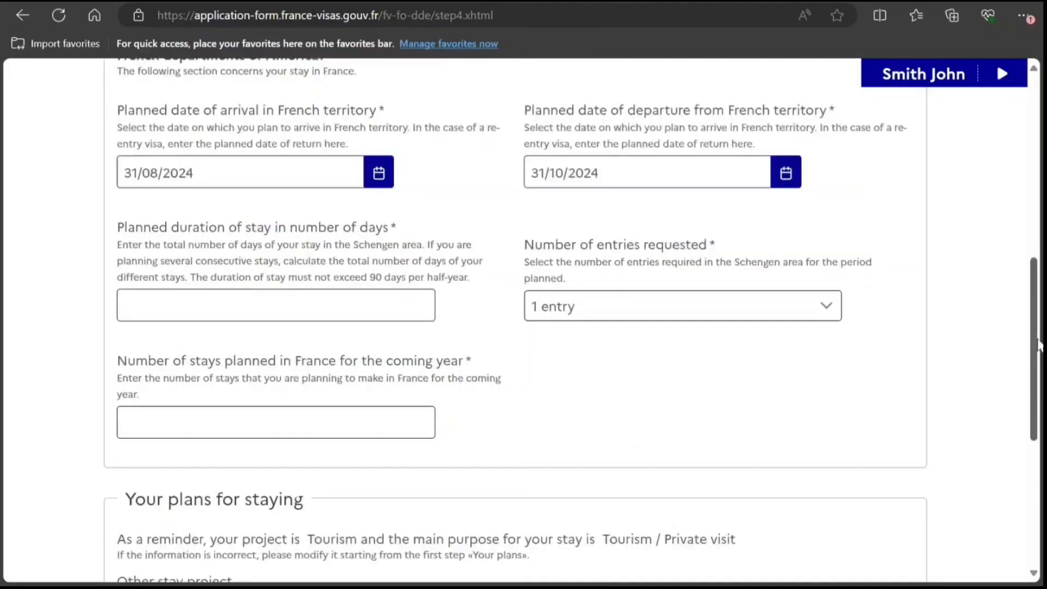
Enter a 61-day stay with 0 stays, choose Tourism as other stay project, and continue.
click(311, 286)
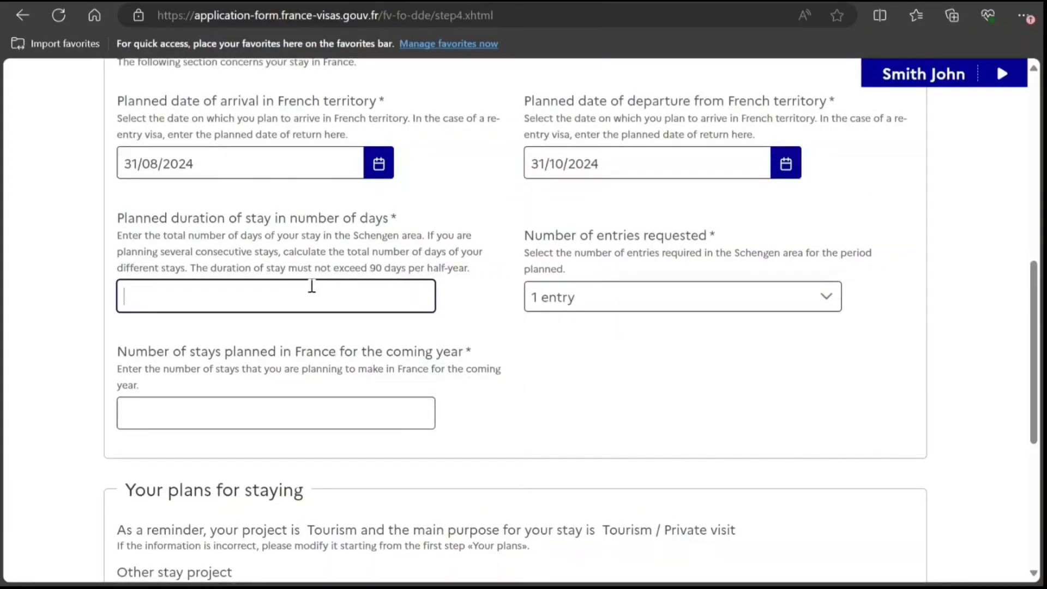
text(61)
key(Tab)
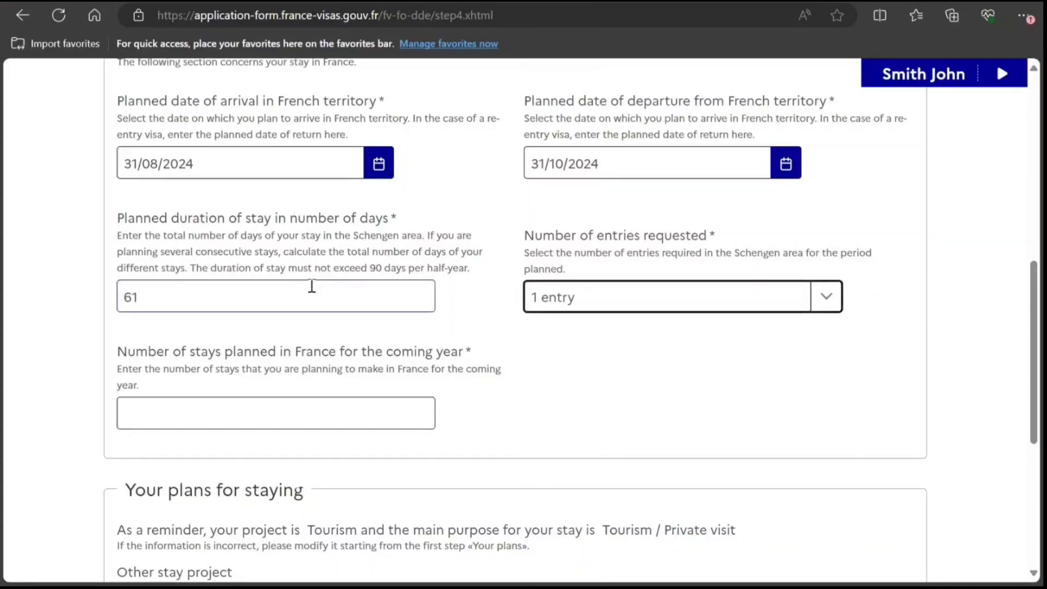
key(Tab)
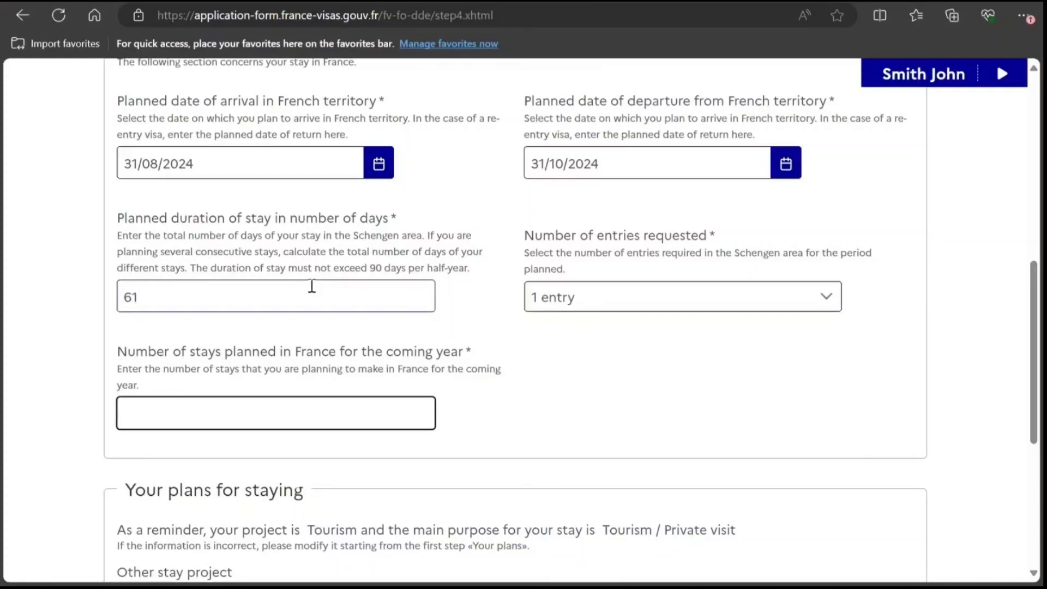
text(0)
key(Tab)
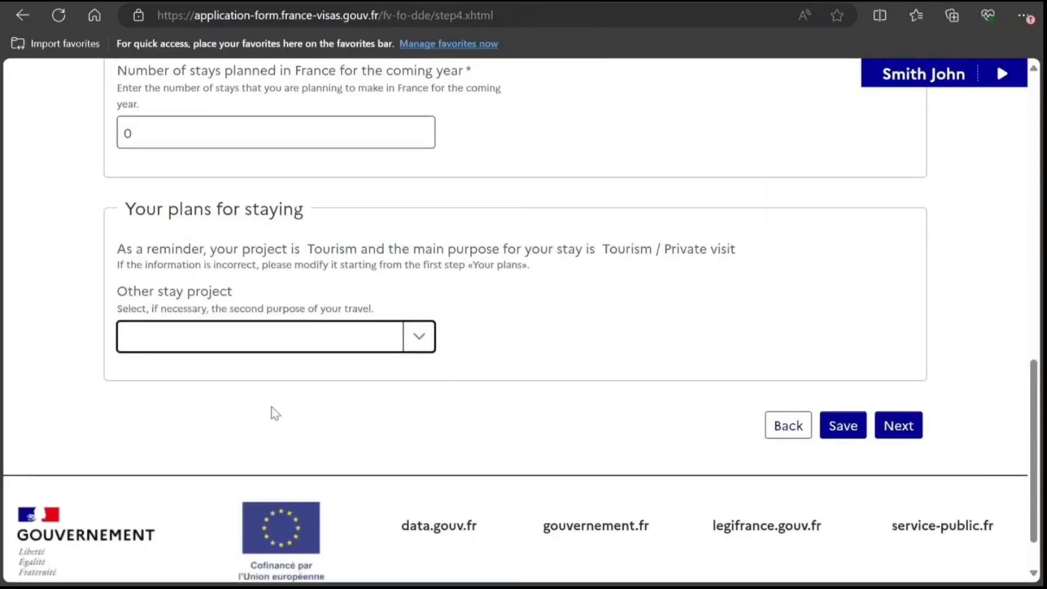
click(413, 343)
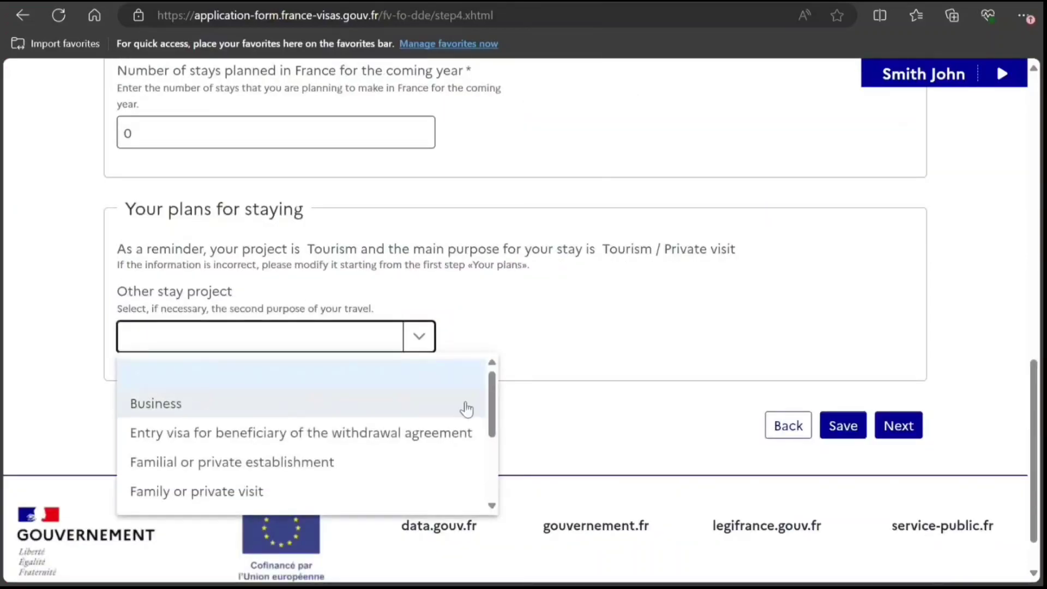
drag(489, 412, 479, 493)
click(366, 503)
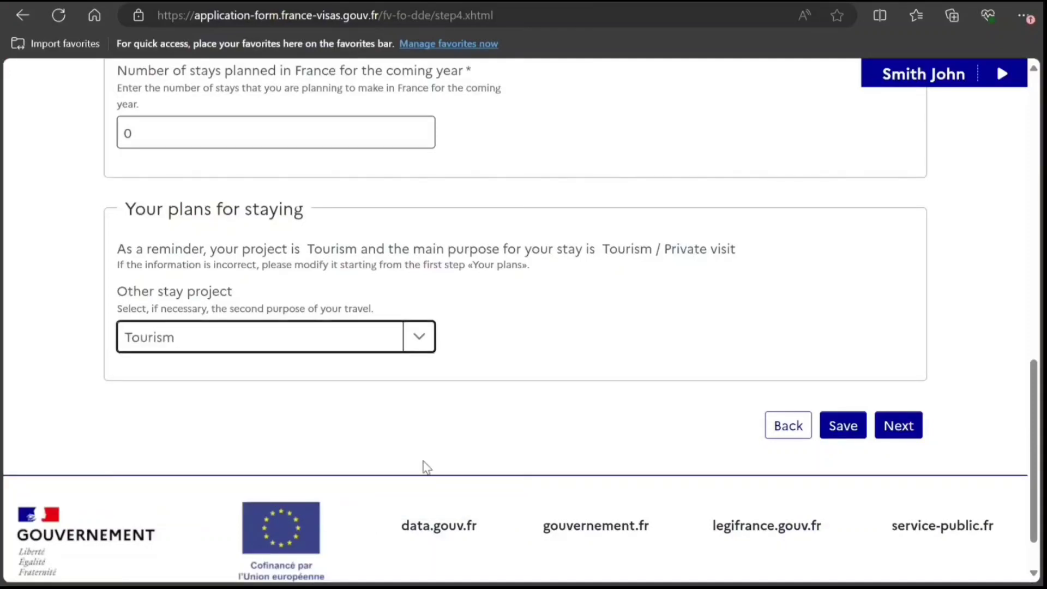
click(905, 427)
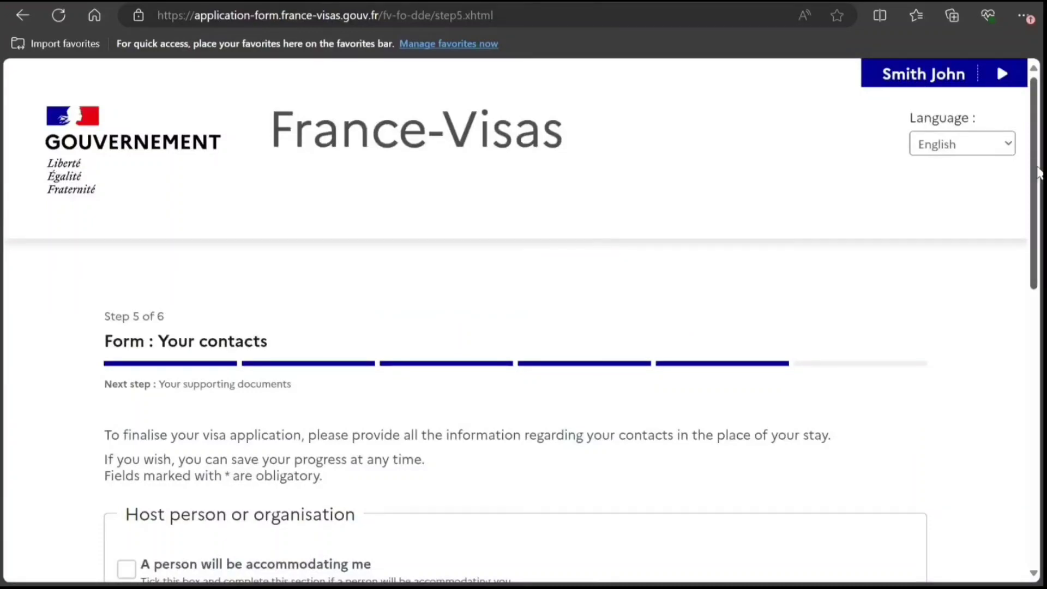
Declare a hotel as the place of accommodation instead of a person or company.
scroll(1036, 164, down, 5)
scroll(1034, 327, down, 1)
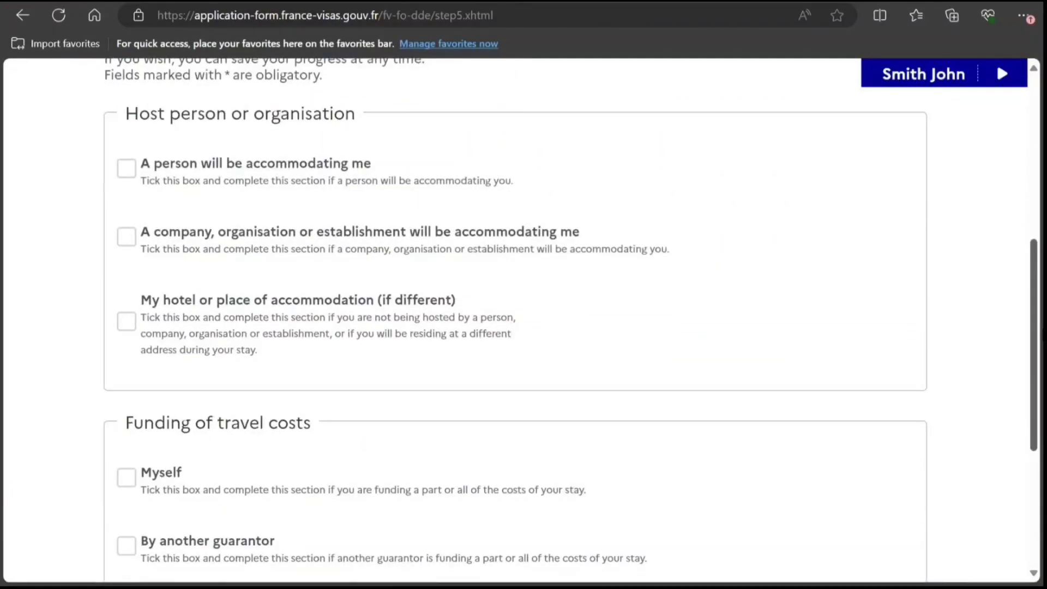
click(131, 170)
click(129, 174)
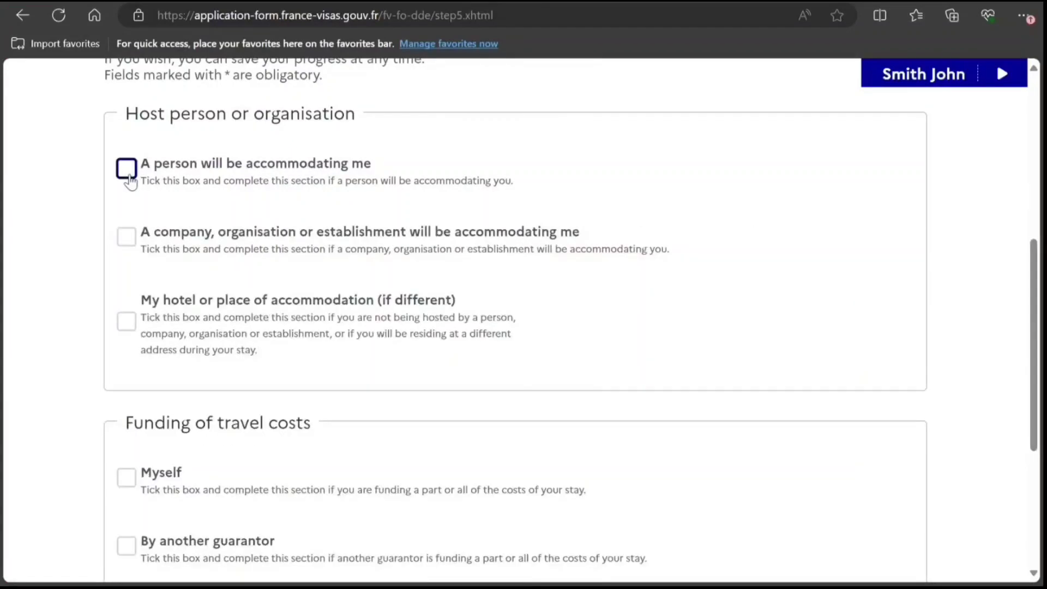
click(126, 238)
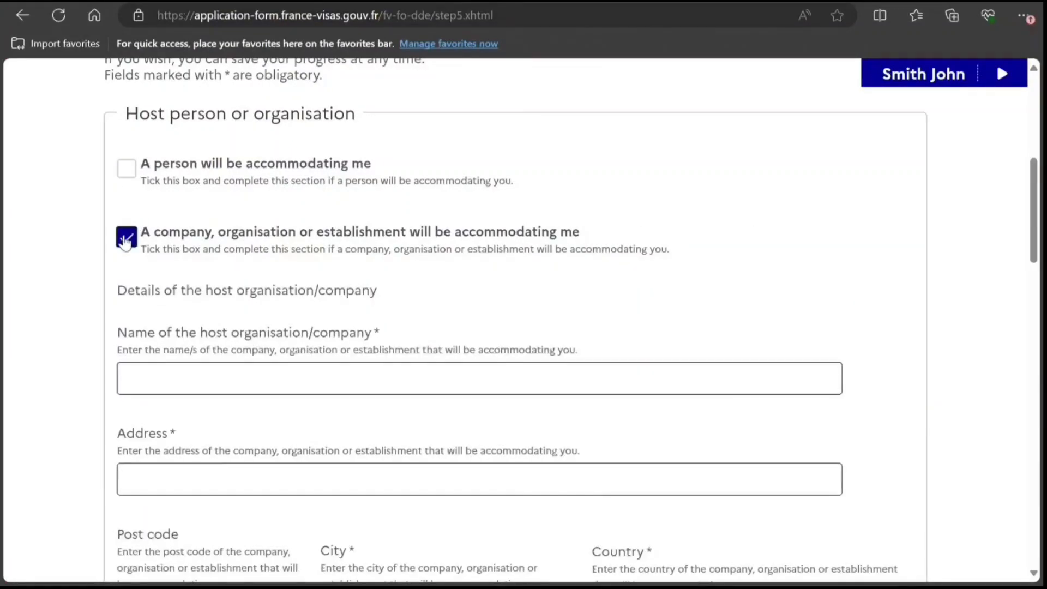
click(126, 238)
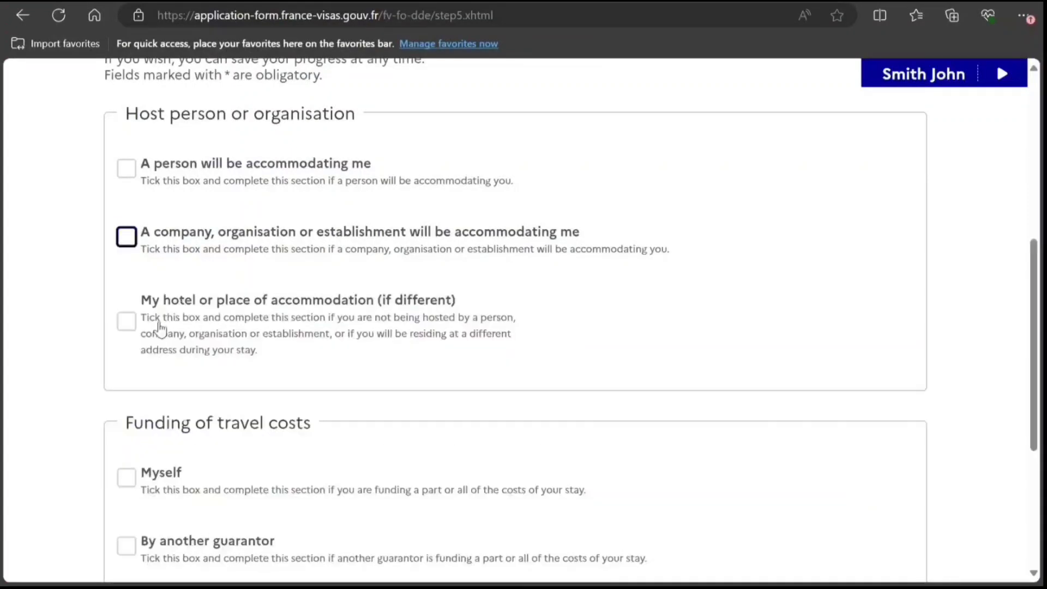
click(130, 325)
Fill in the hotel's name, address, city, telephone number and e-mail, leaving post code blank.
click(232, 456)
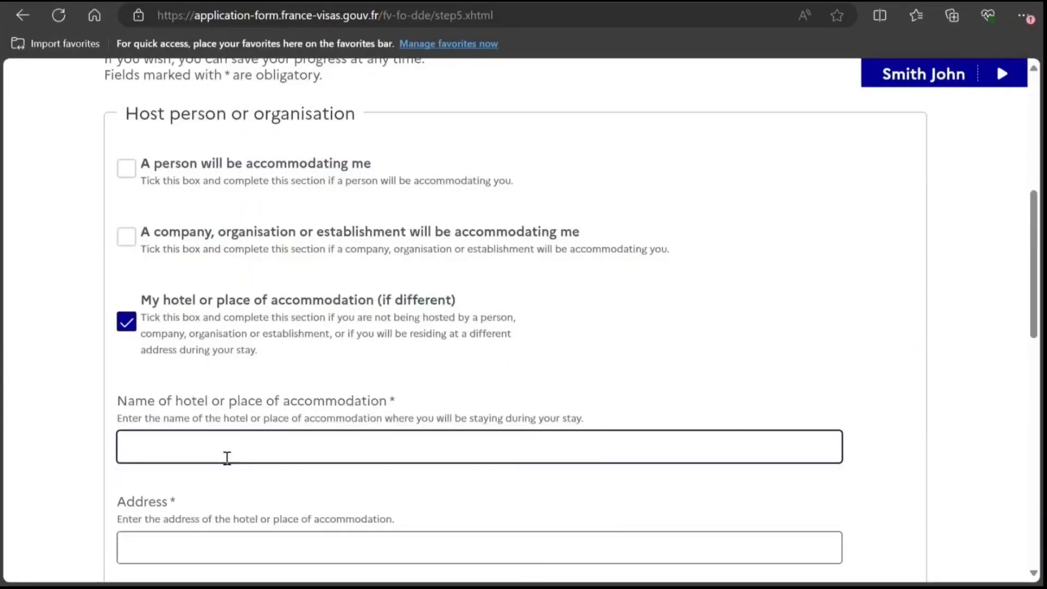
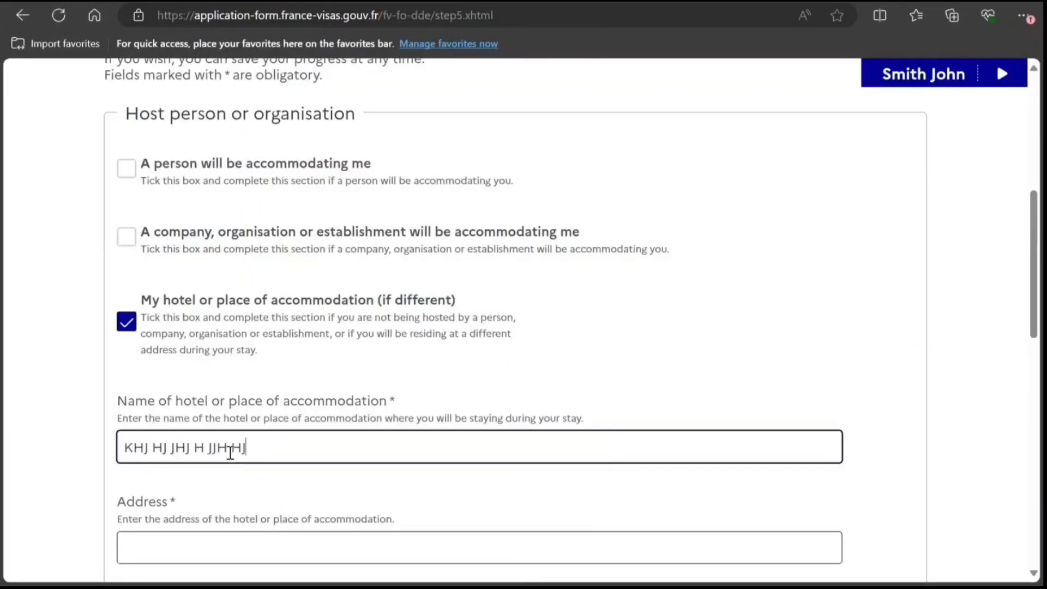
key(Tab)
key(Tab)
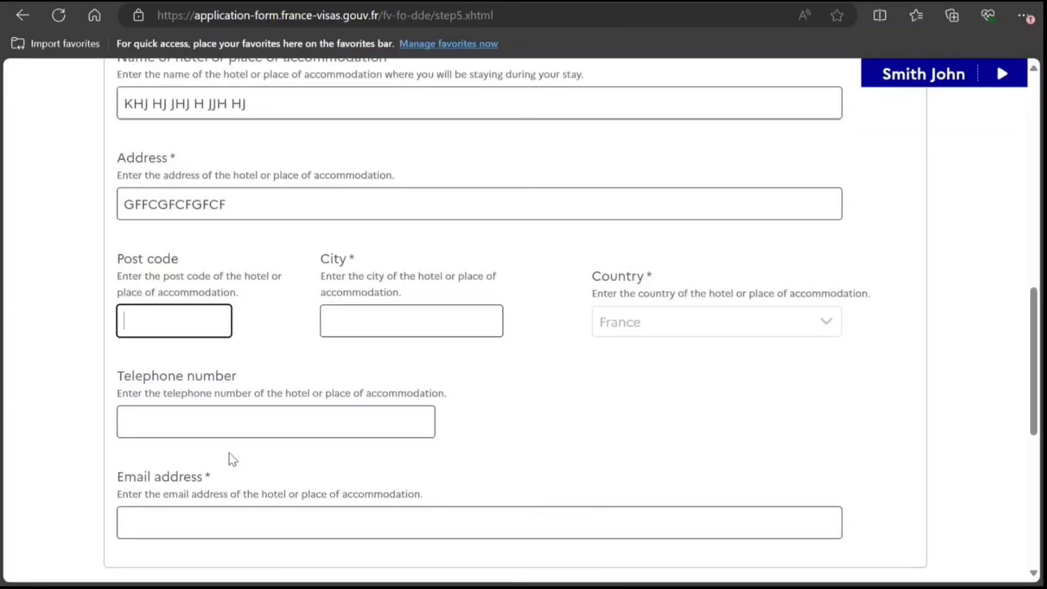
key(Tab)
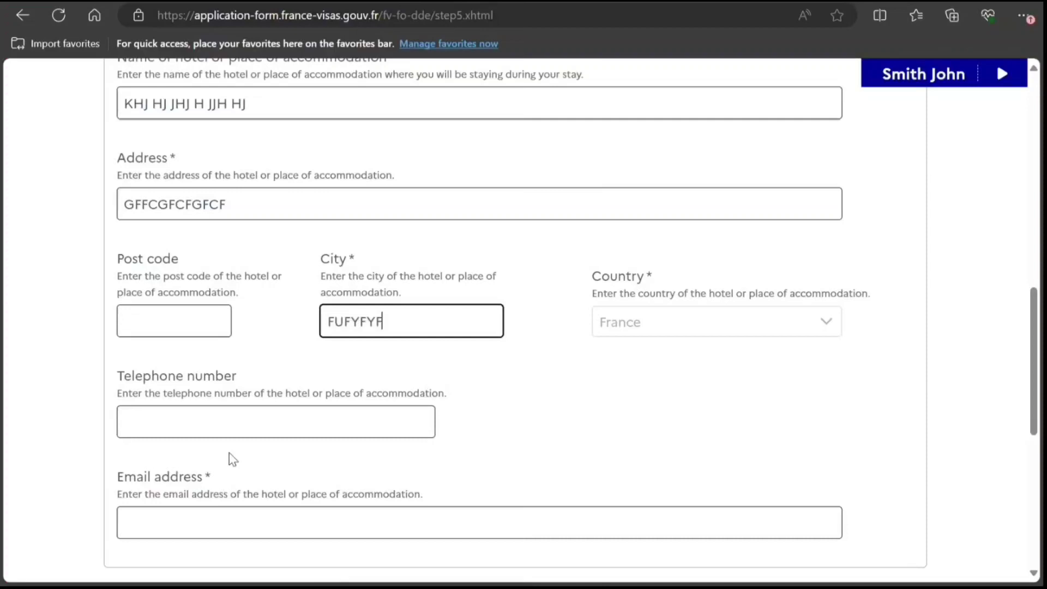
key(Tab)
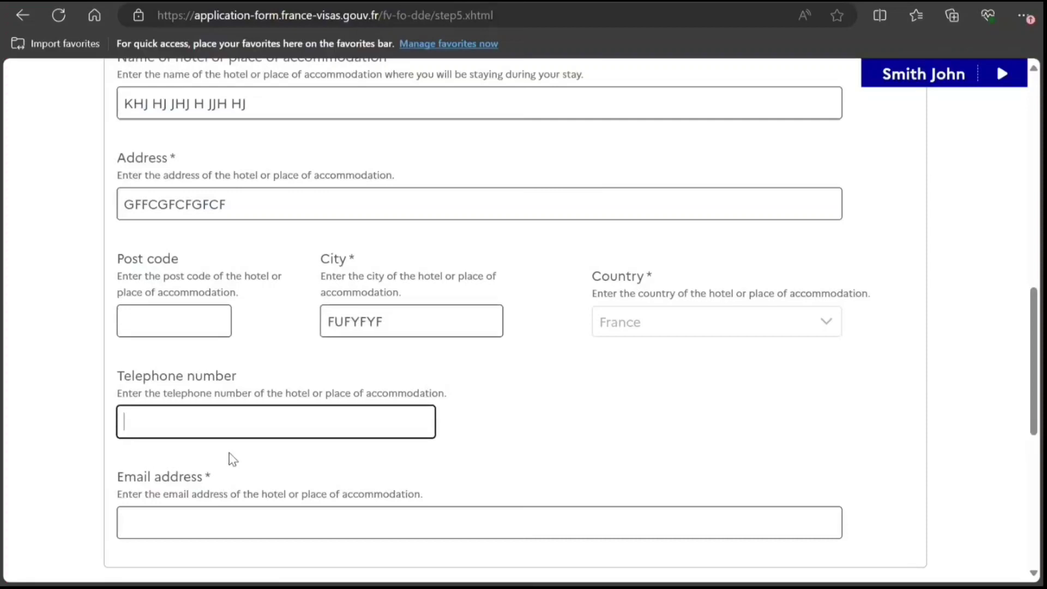
key(Tab)
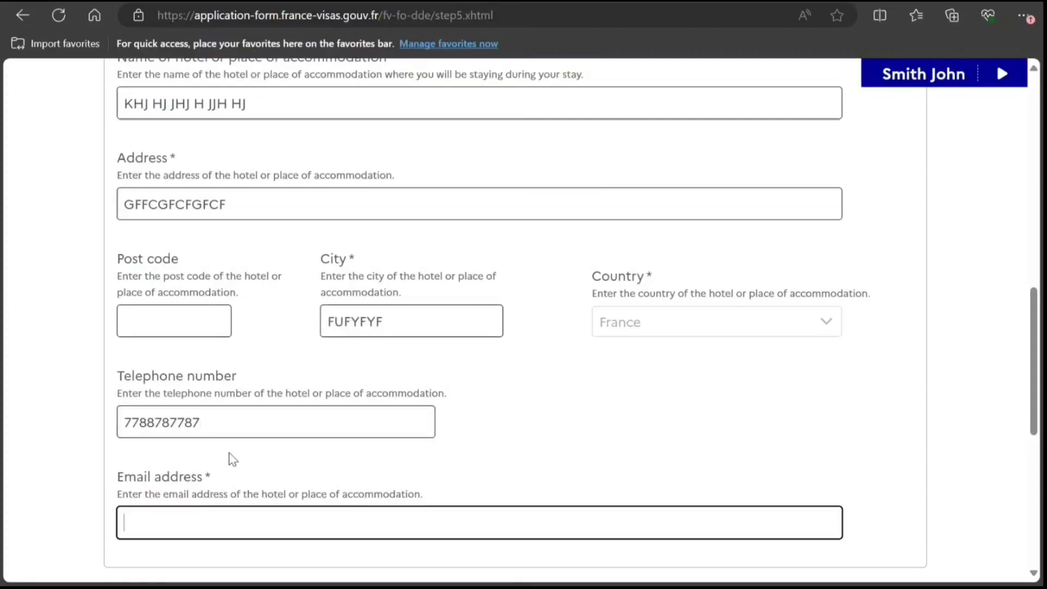
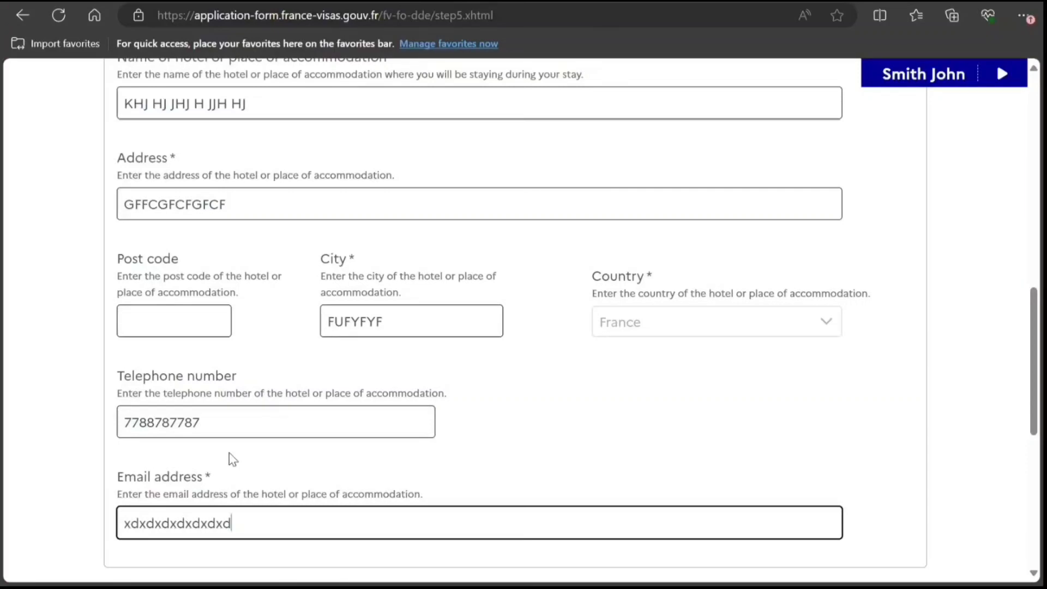
key(Tab)
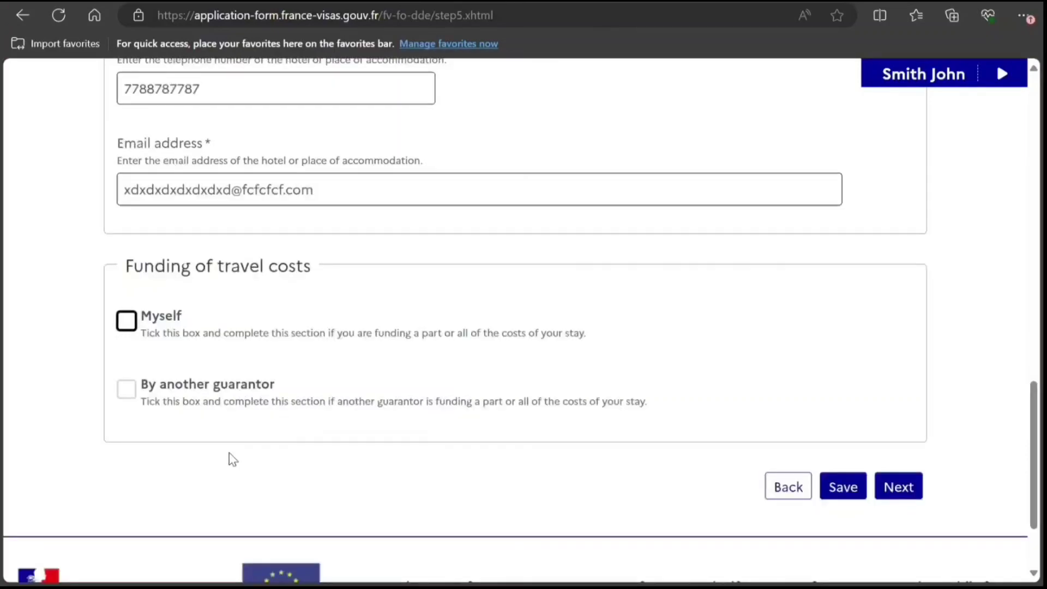
Mark Myself as funder with all five means of subsistence ticked, then proceed to step 6.
click(127, 334)
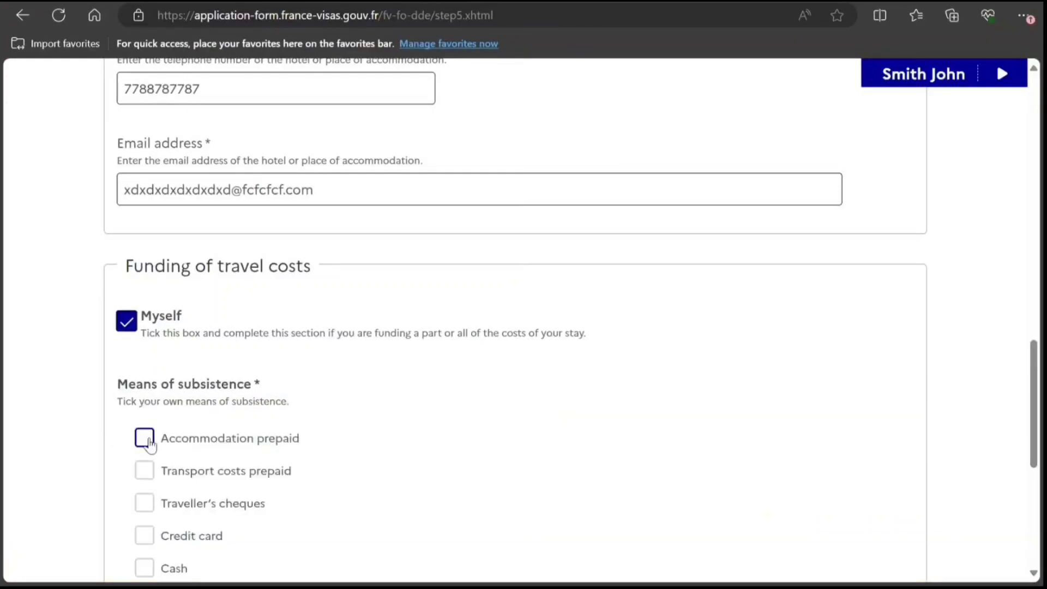
click(144, 438)
click(143, 507)
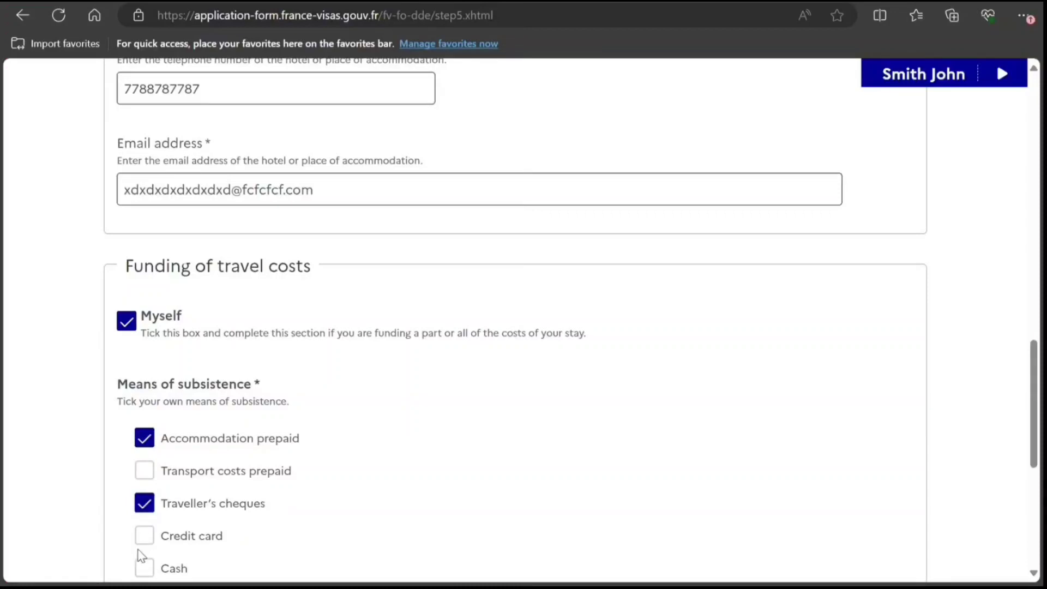
click(143, 545)
click(143, 570)
click(144, 470)
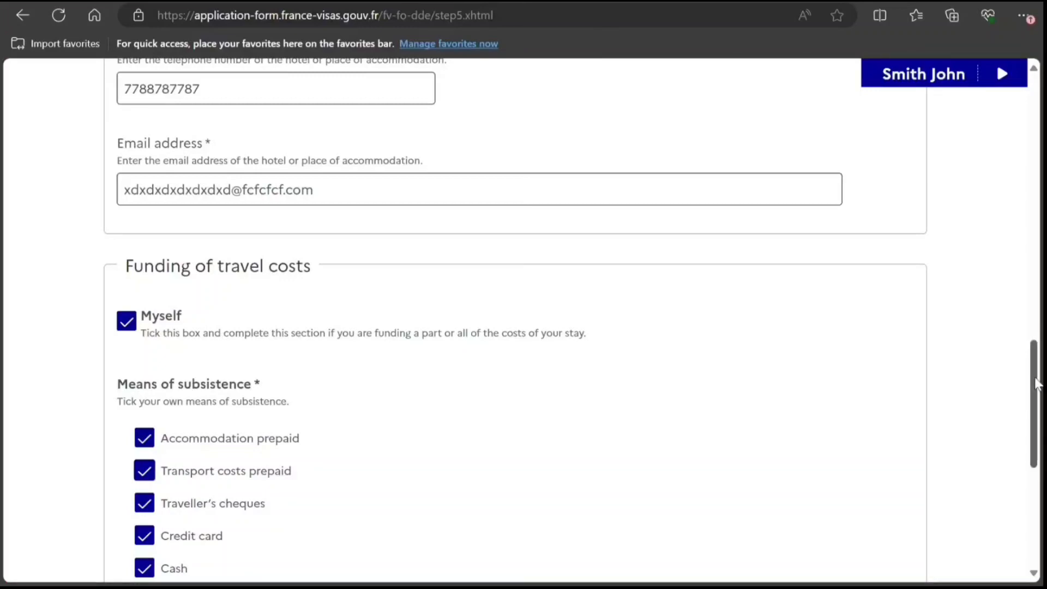
drag(1036, 384, 1036, 445)
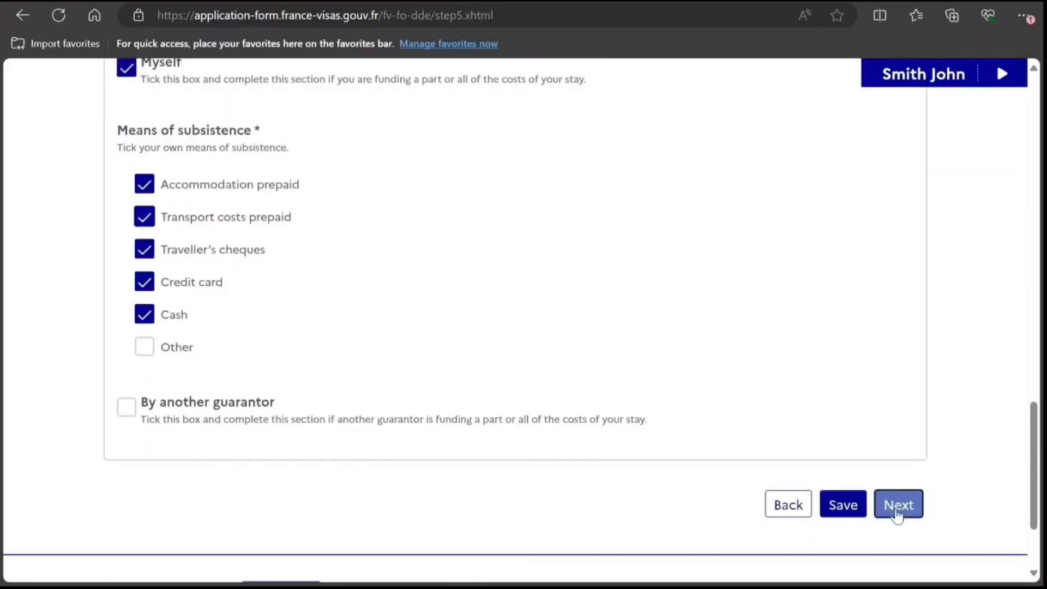
click(897, 514)
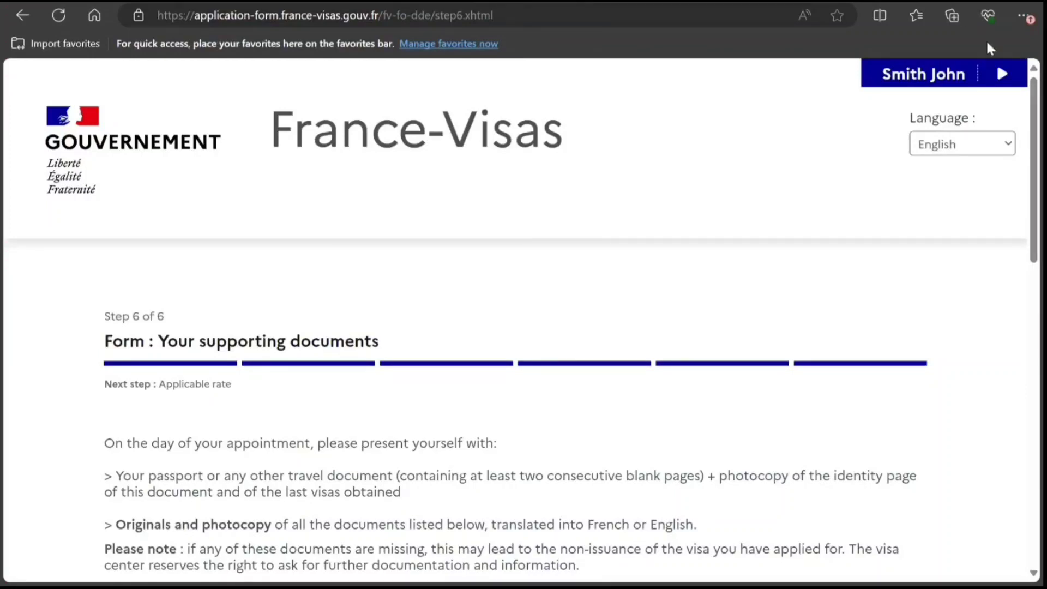
drag(1038, 147, 1038, 250)
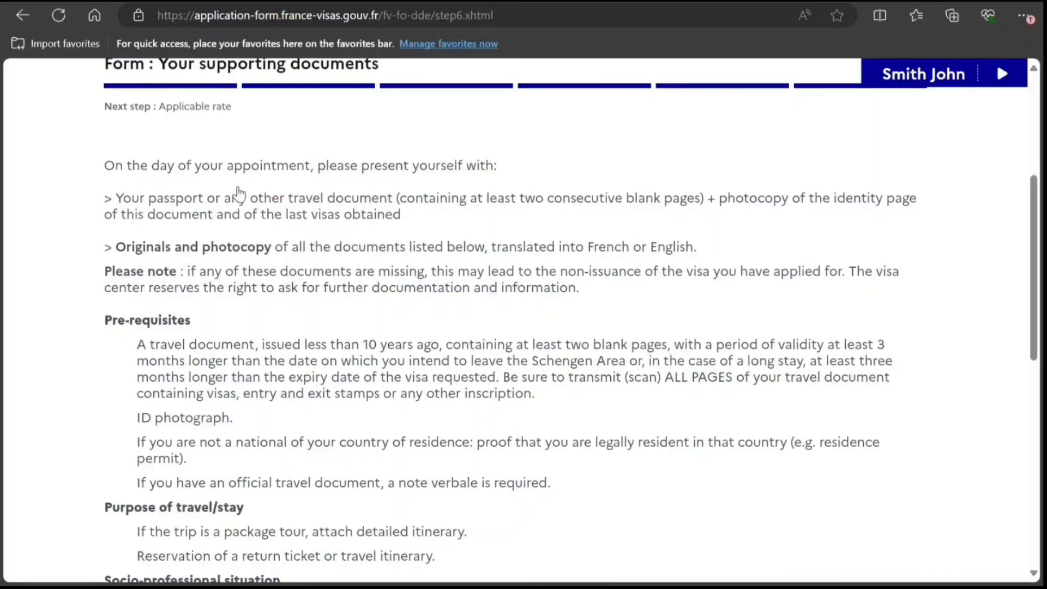
scroll(239, 192, down, 7)
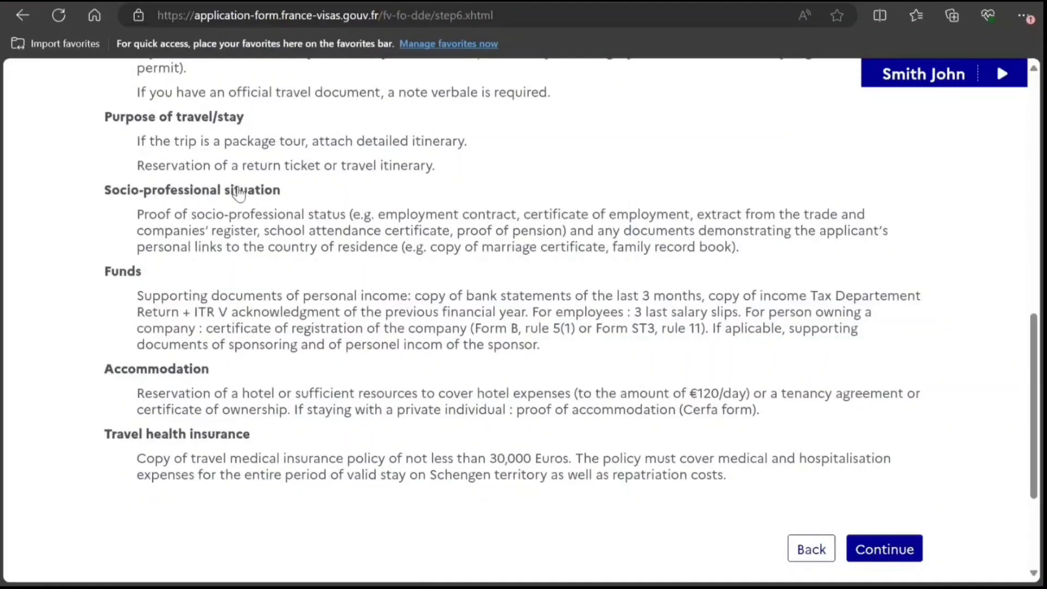
scroll(238, 192, down, 2)
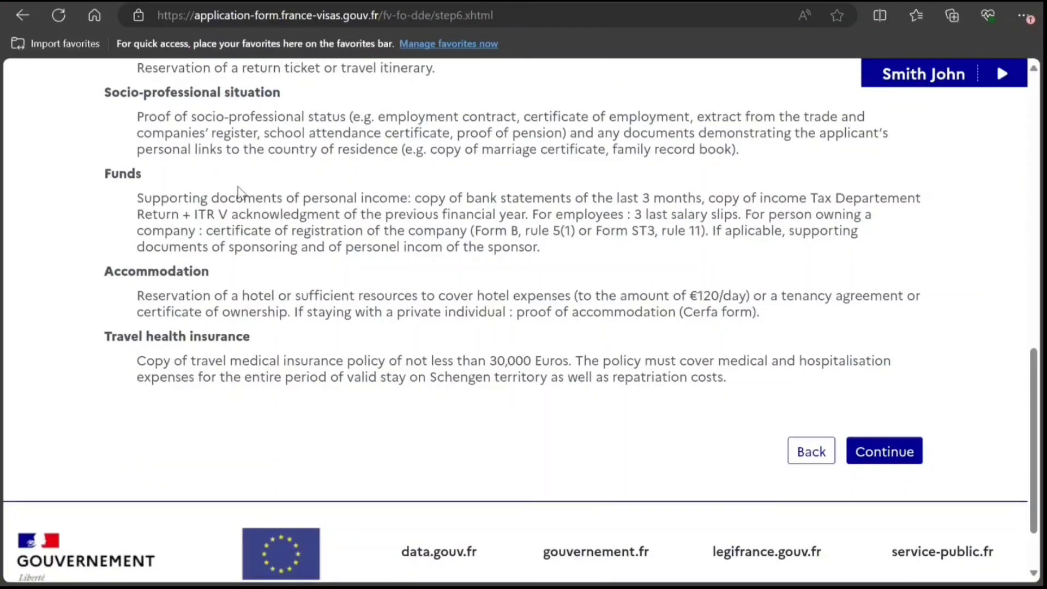